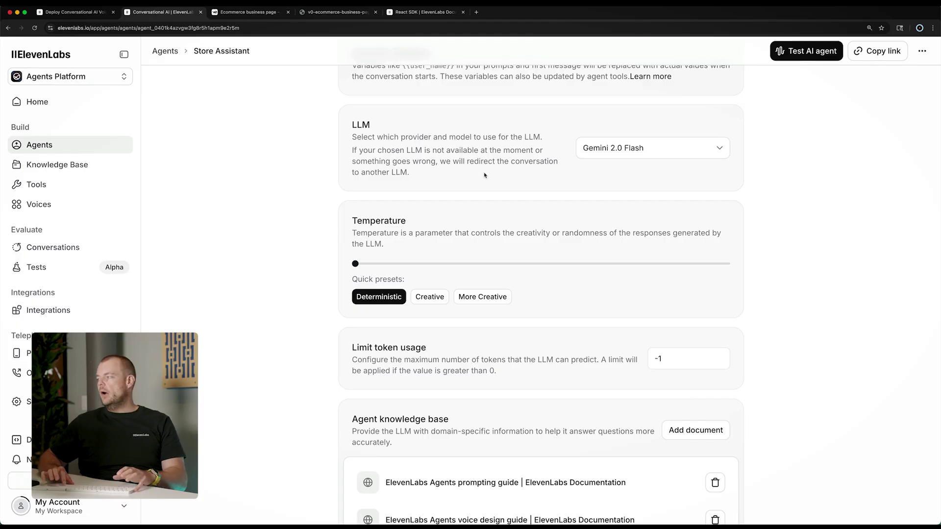
Step: Browse the Store Assistant agent's LLM model list, leaving Gemini 2.0 Flash selected
click(601, 147)
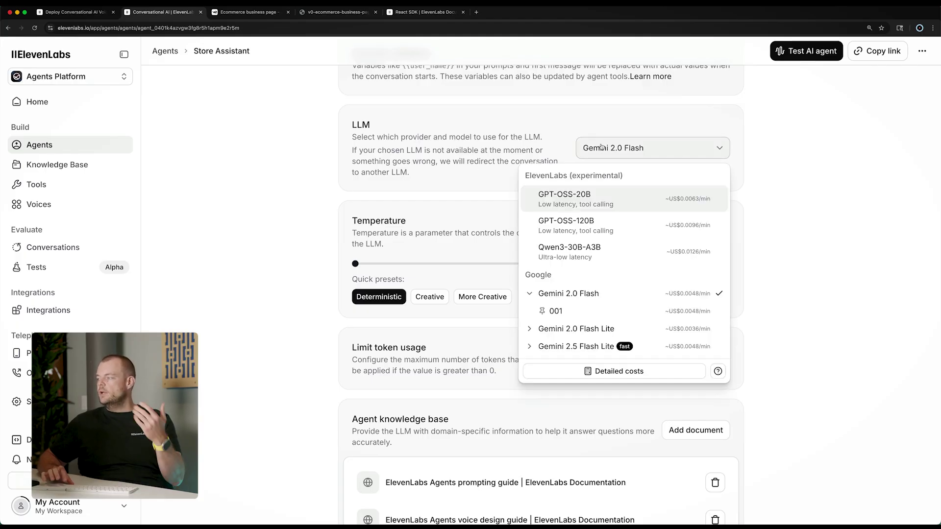
scroll(600, 235, down, 5)
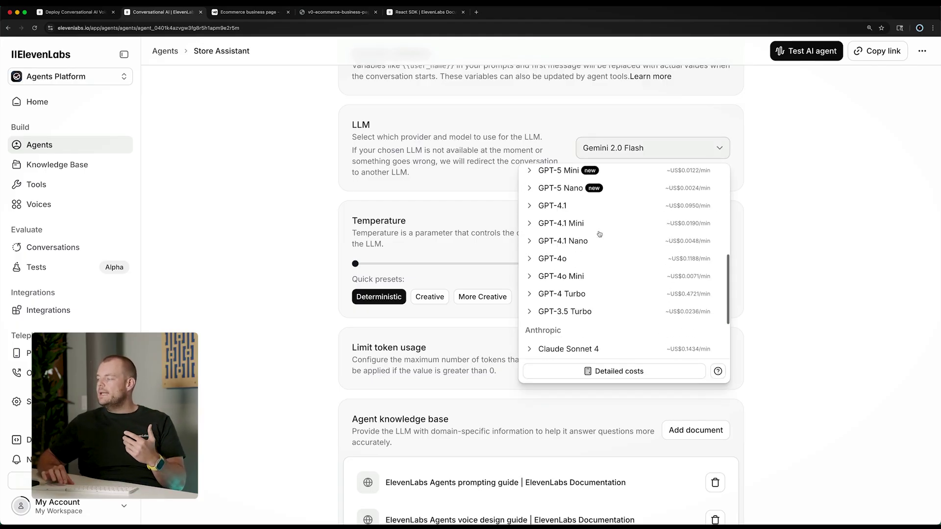
scroll(600, 235, down, 3)
scroll(579, 294, up, 10)
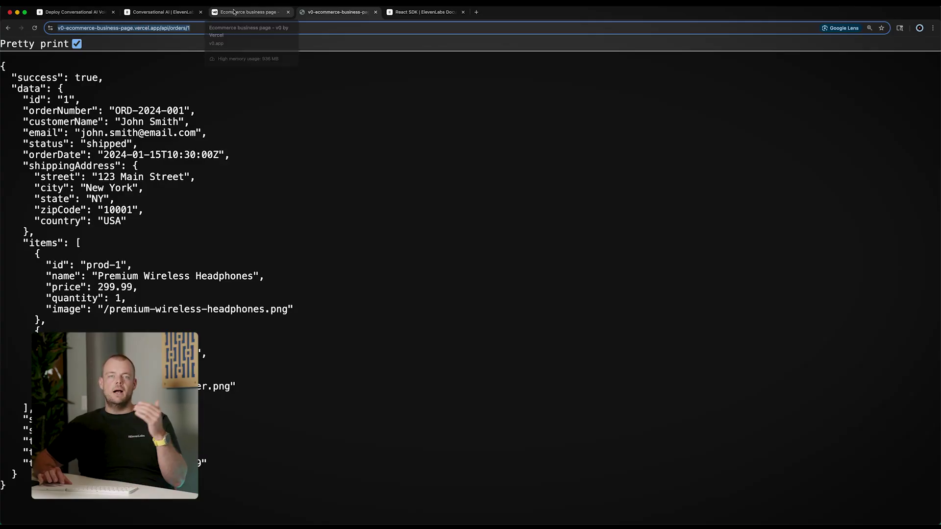
Step: Return to the Store Assistant agent settings and go to the workspace Tools page
click(182, 12)
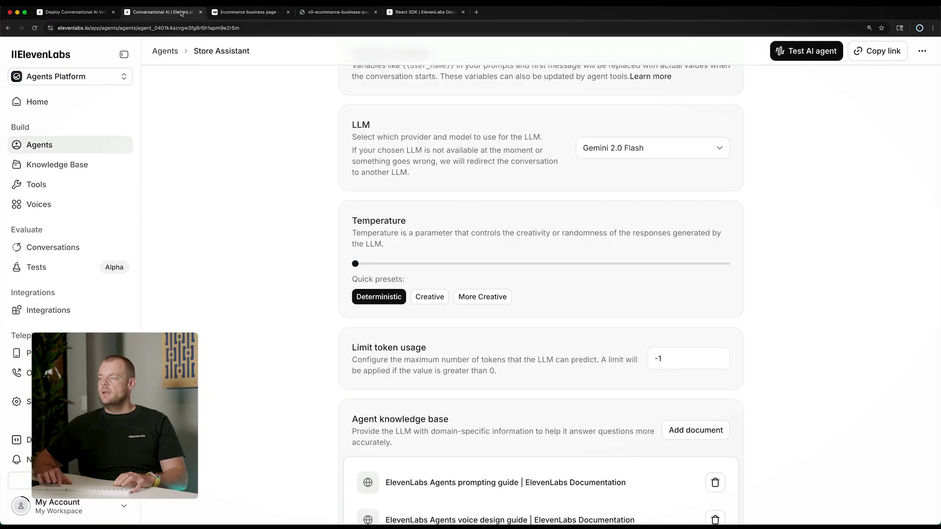
click(43, 185)
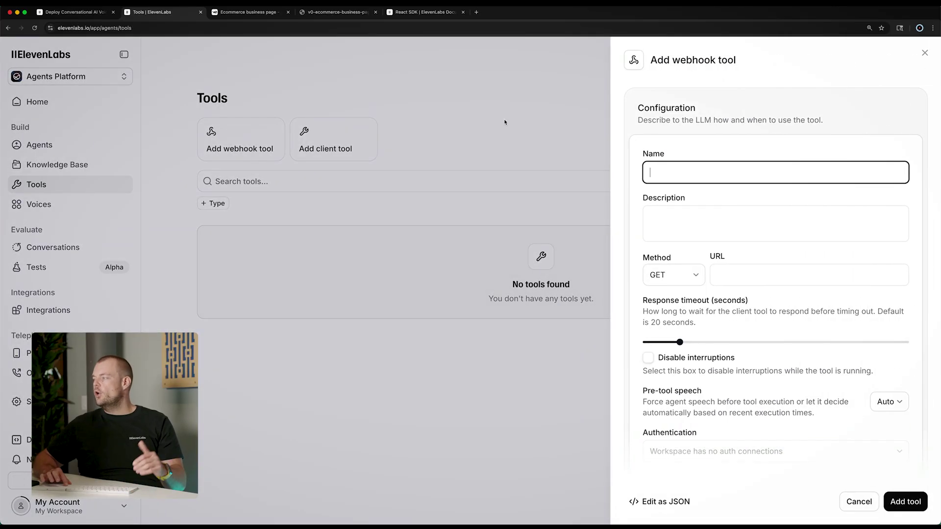
Step: Name the webhook tool 'order backend' with description 'fetch order information'
click(692, 176)
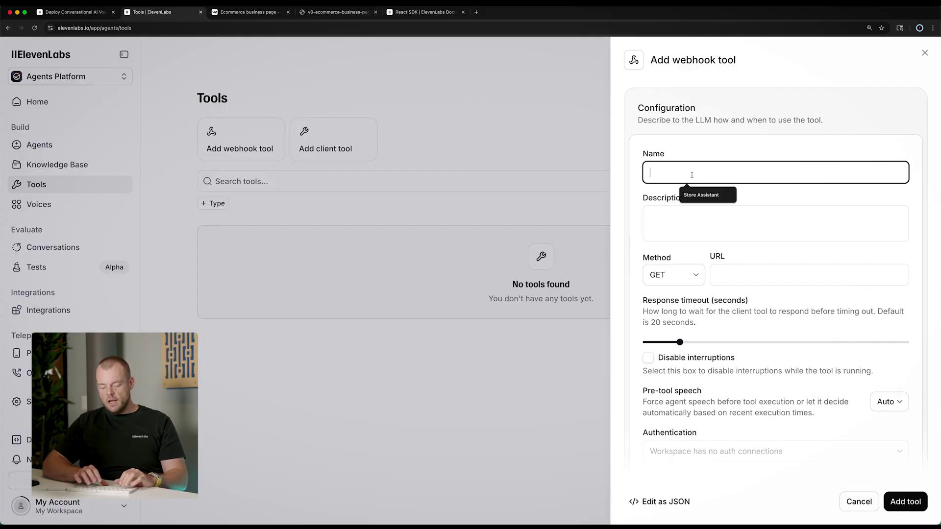
text(order backend)
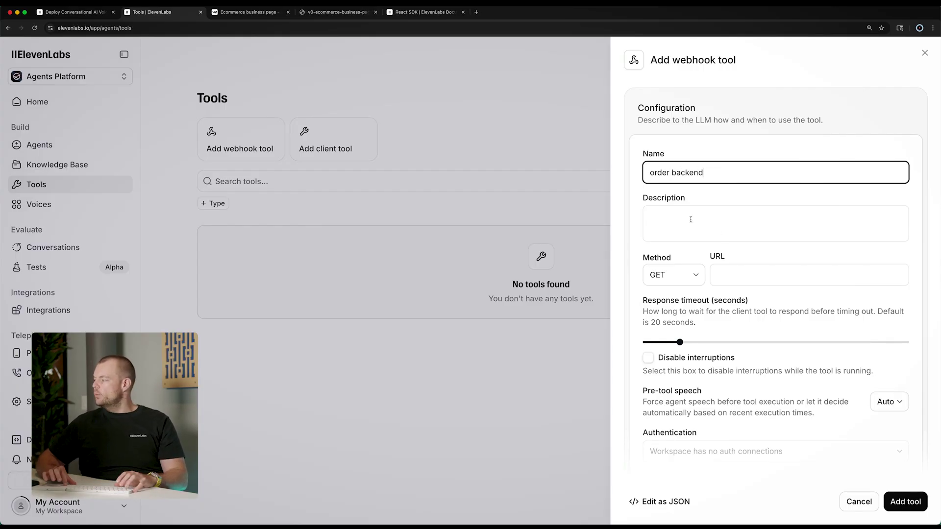
click(691, 219)
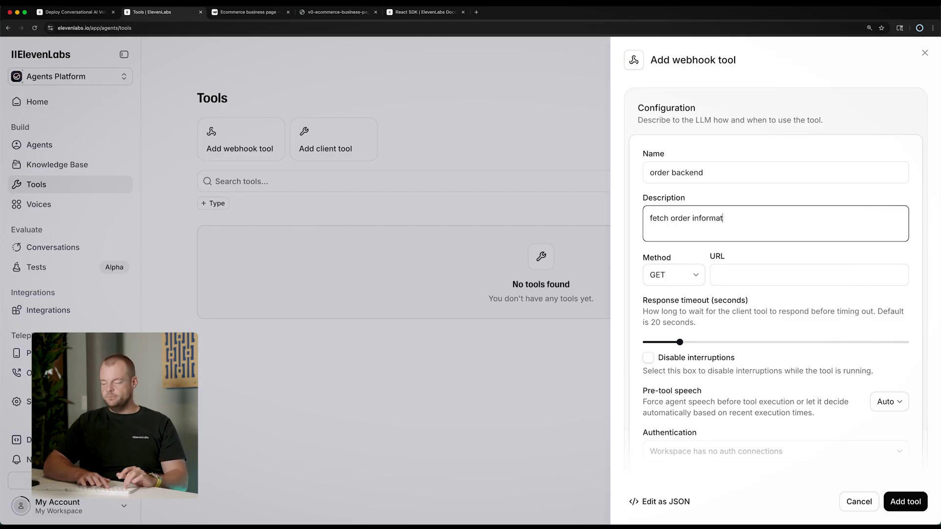
Step: Paste the orders API URL and replace the trailing order number 1 with {order_id}
click(732, 270)
key(super+v)
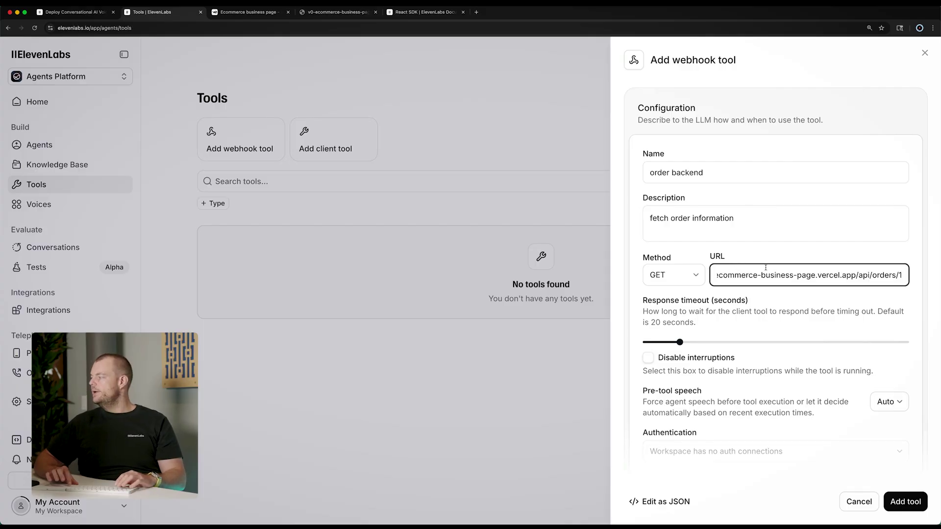
key(BackSpace)
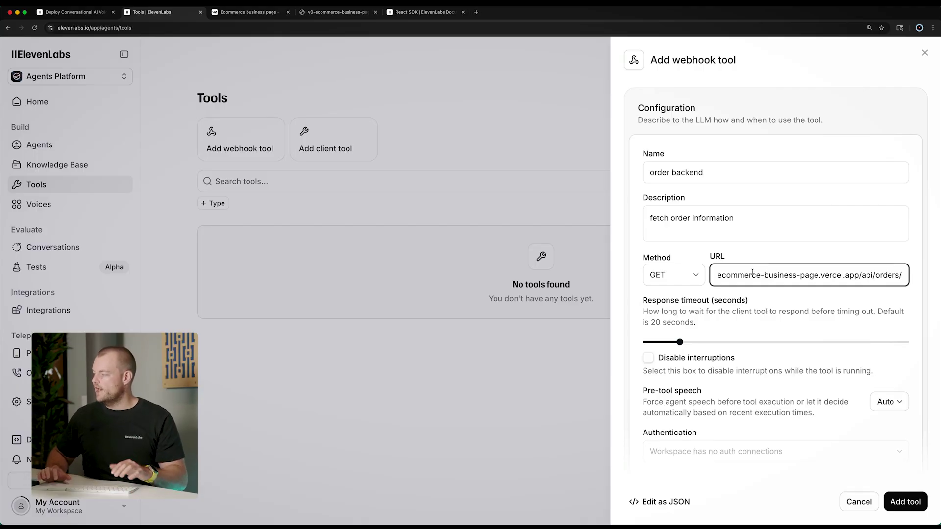
text({})
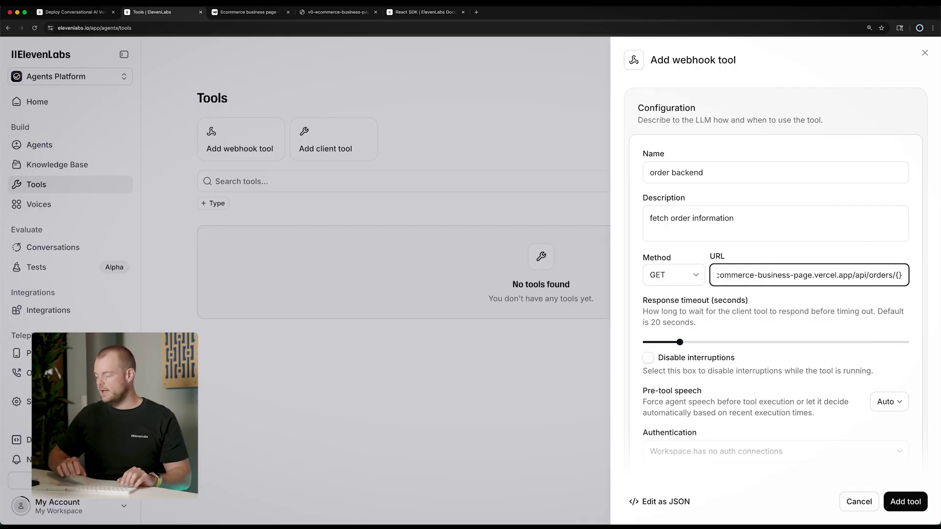
text(order_id)
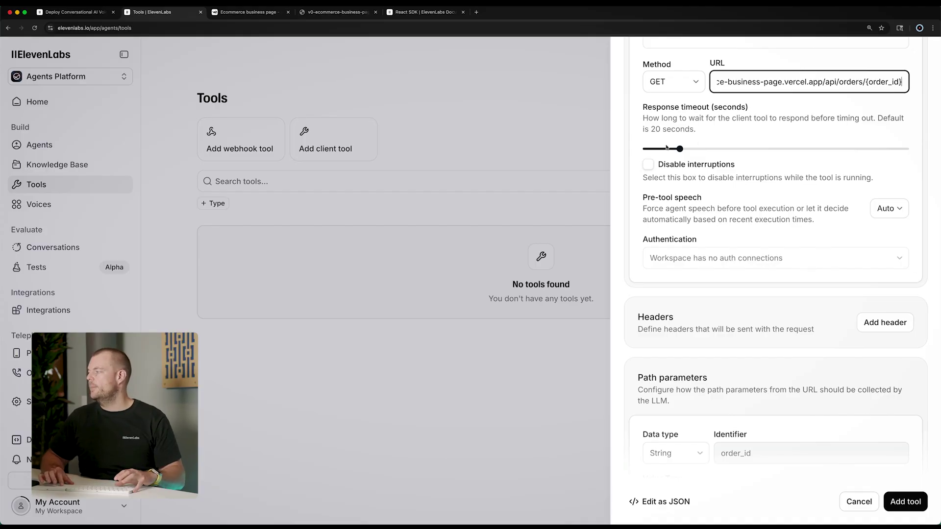
Step: Set the response timeout to 12 seconds and keep pre-tool speech on Auto
click(659, 149)
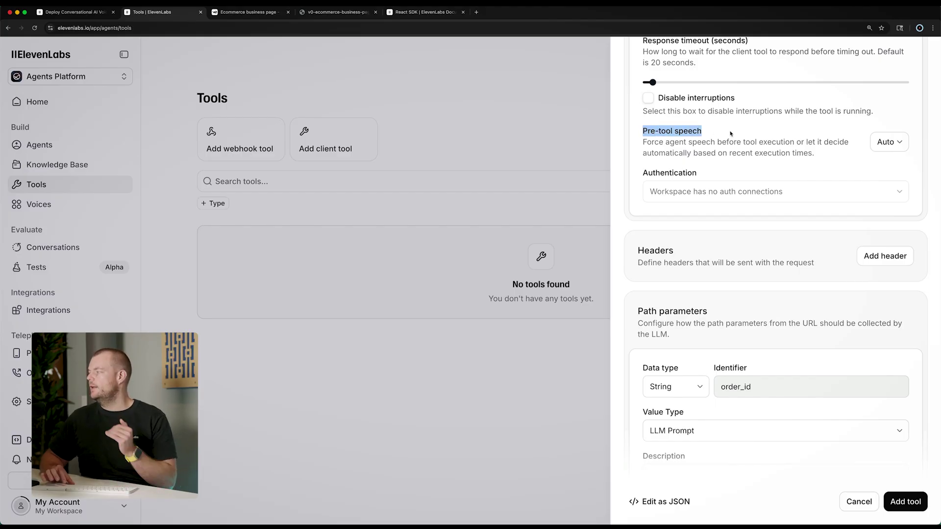
click(885, 142)
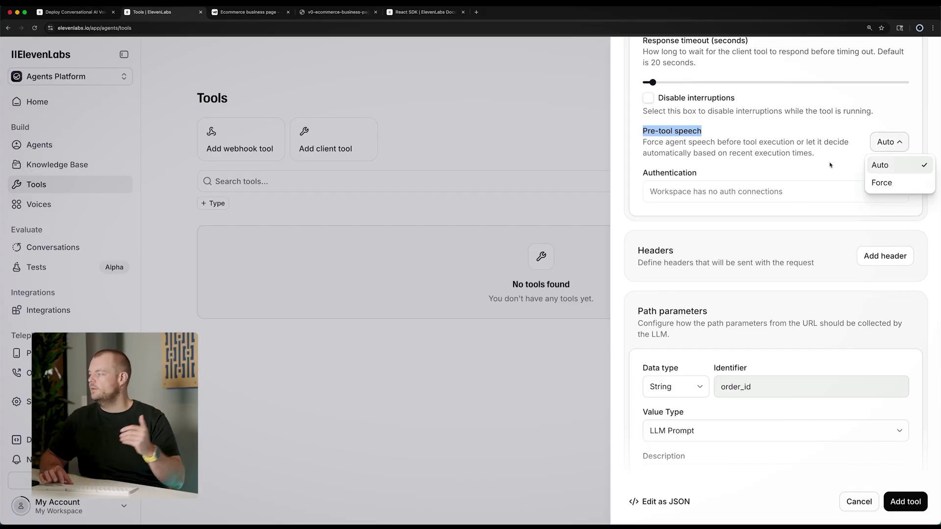
click(821, 146)
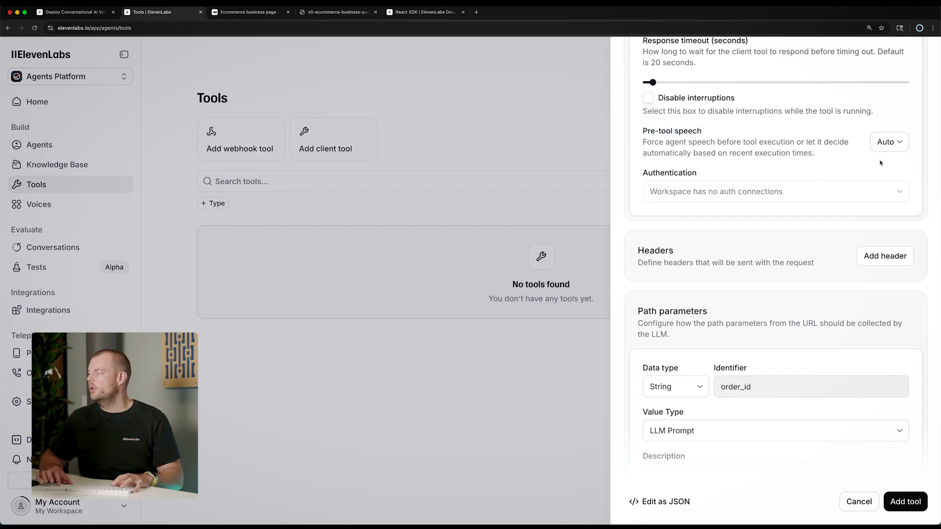
scroll(821, 122, down, 3)
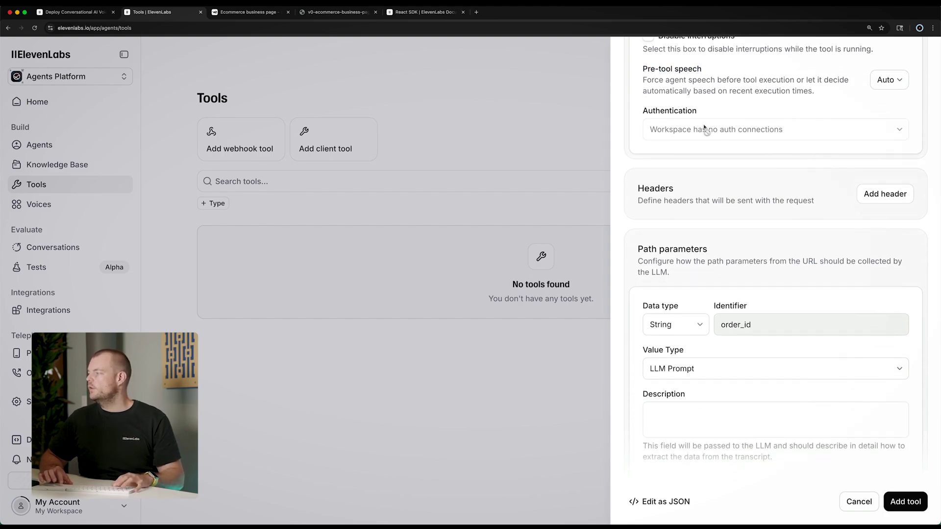
scroll(734, 106, down, 1)
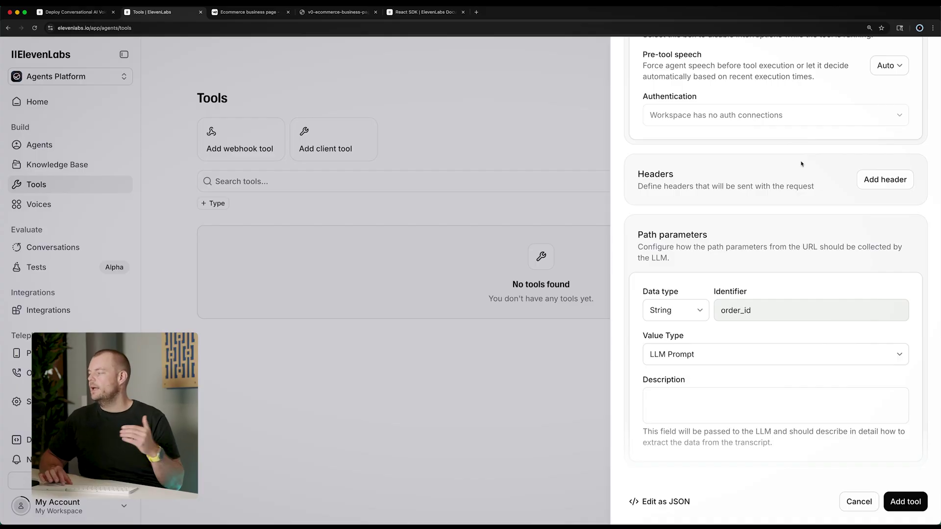
scroll(785, 171, down, 5)
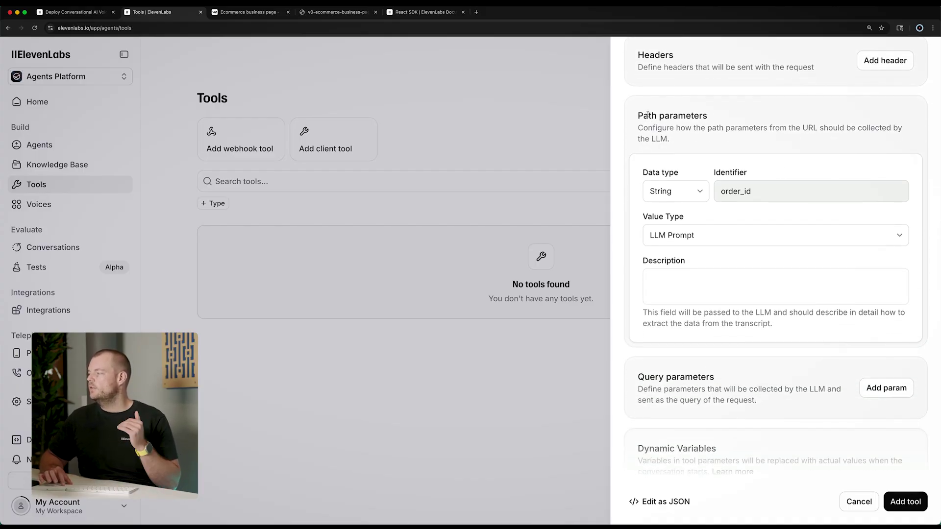
Step: Keep order_id's value type as LLM Prompt and describe it as 'Ask user for their order ID'
triple_click(648, 115)
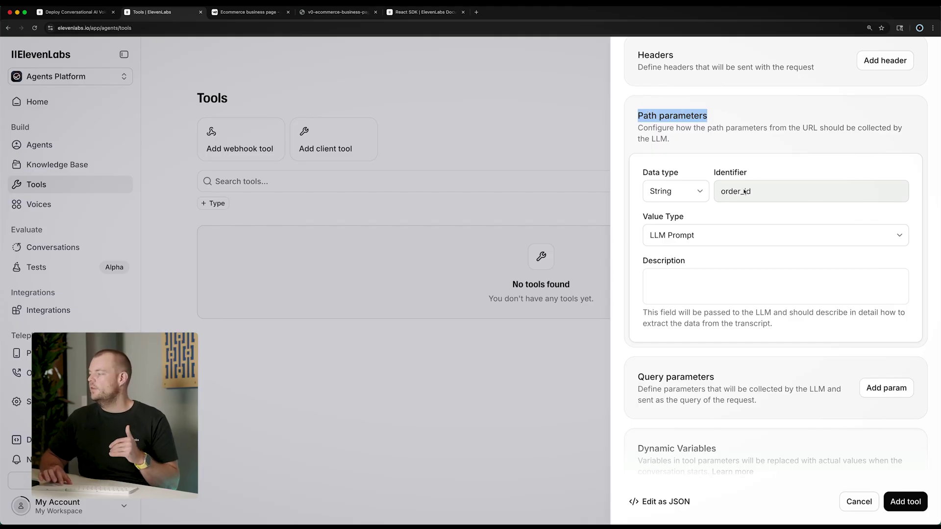
click(711, 281)
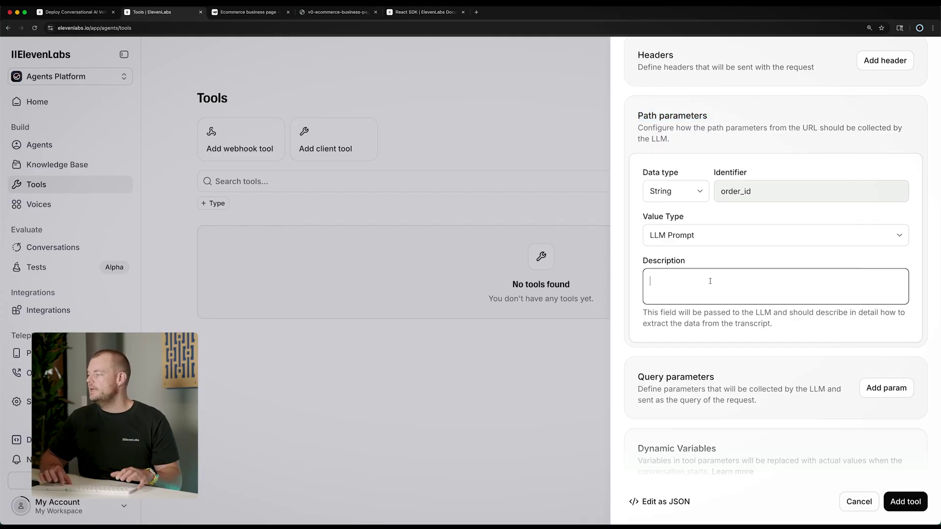
click(699, 235)
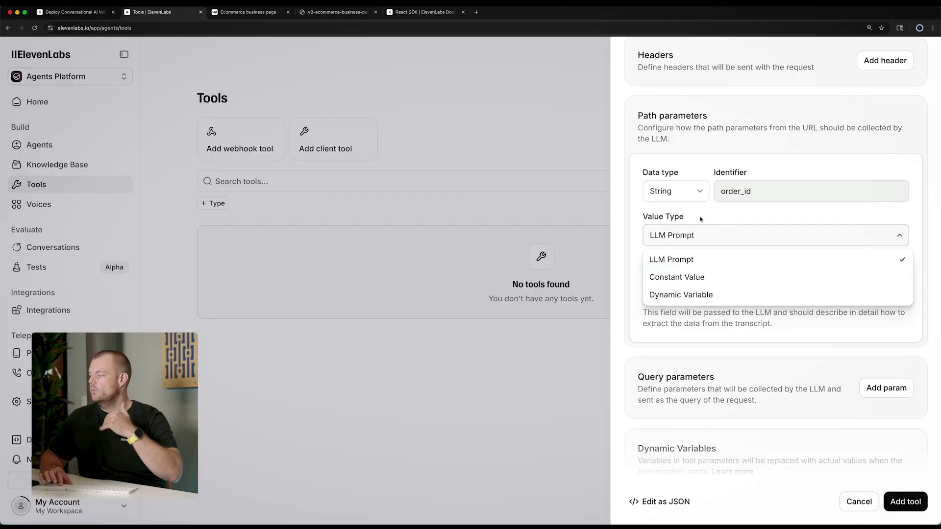
click(702, 217)
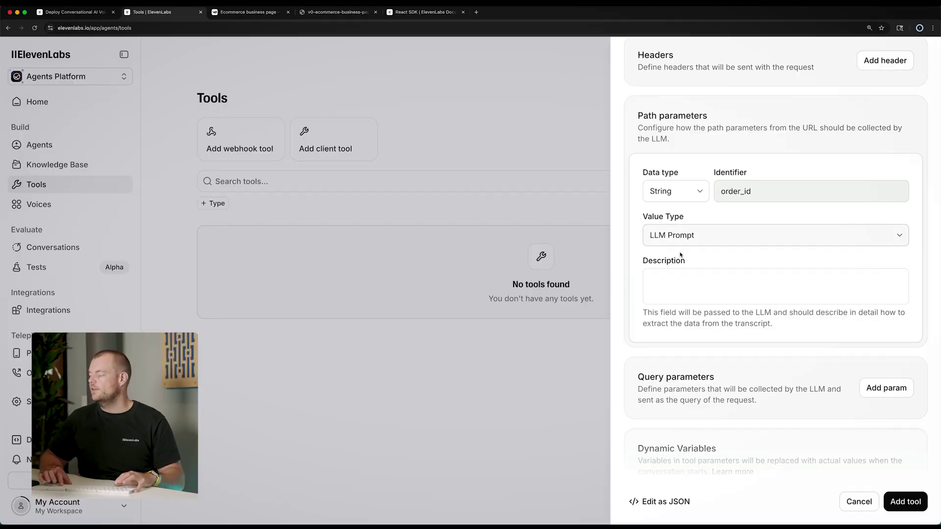
click(668, 287)
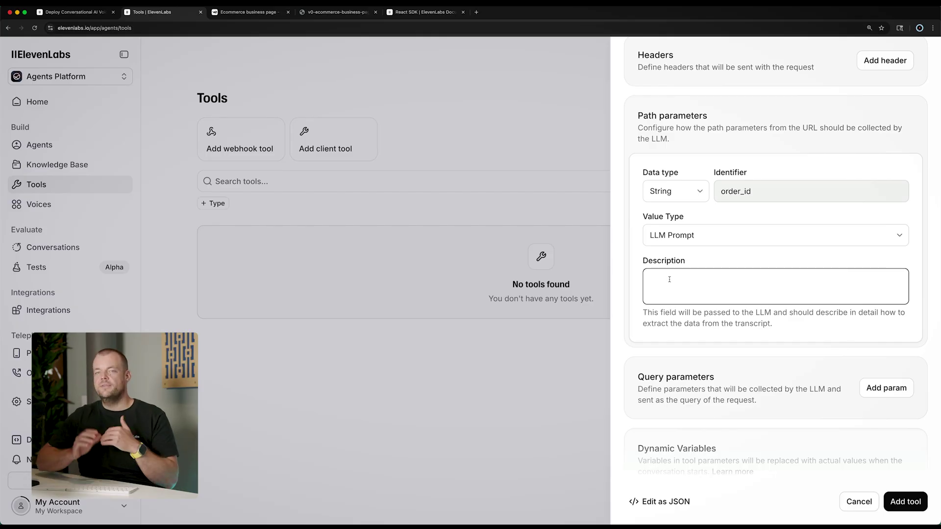
text(Ask)
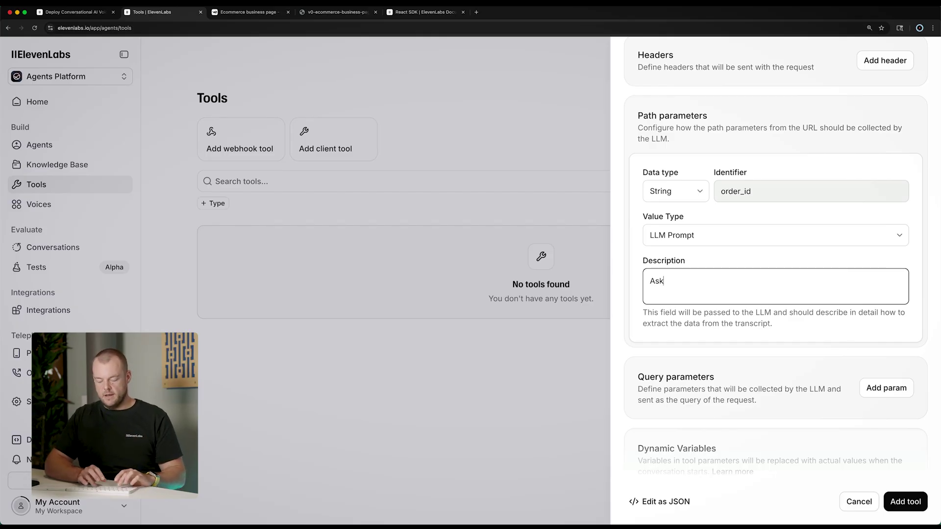
text( user for their order ID)
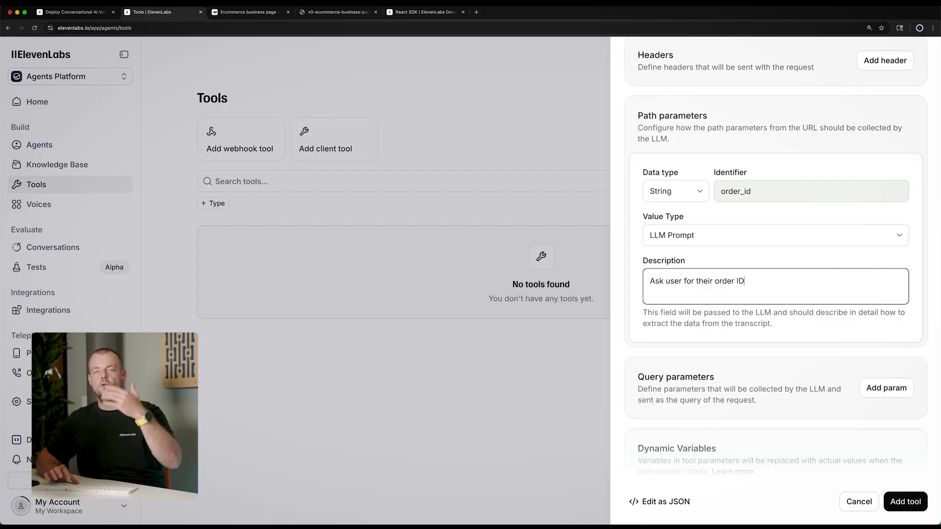
scroll(696, 250, down, 5)
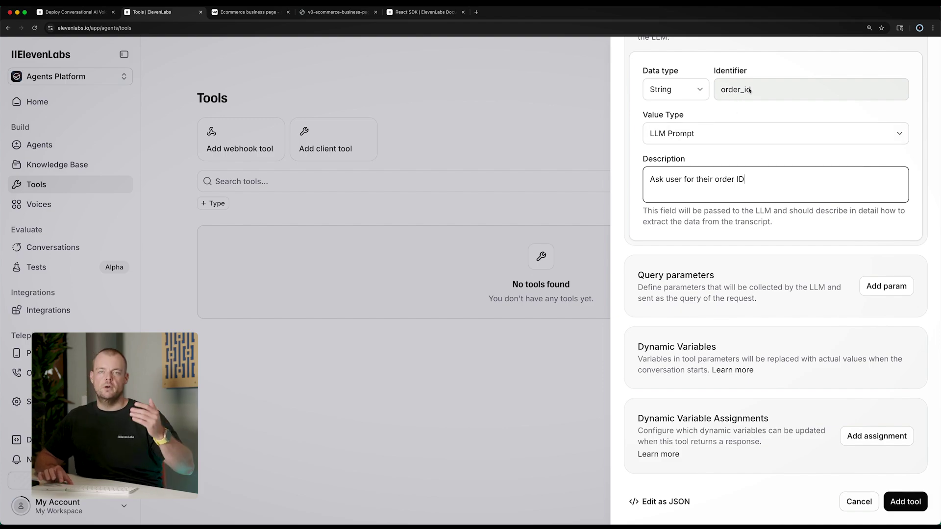
Step: Change the order_id path parameter's data type from String to Number
click(674, 90)
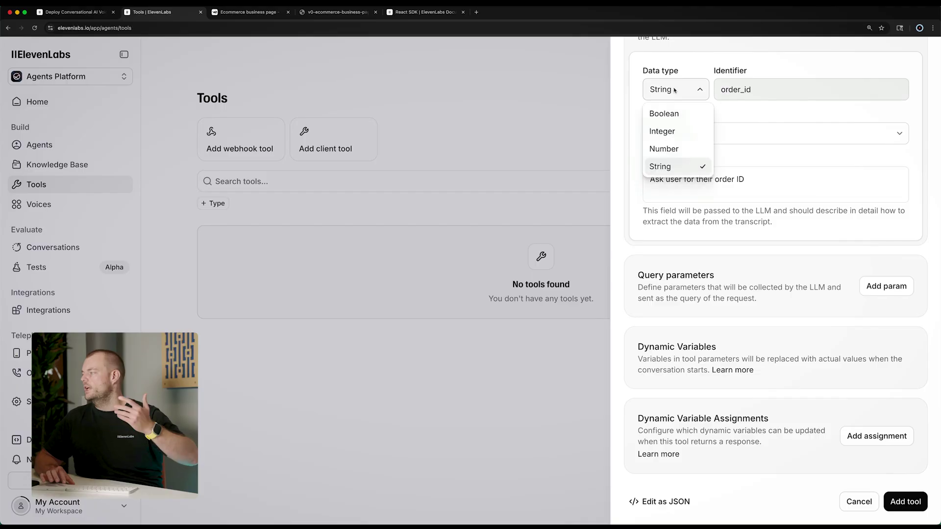
click(670, 149)
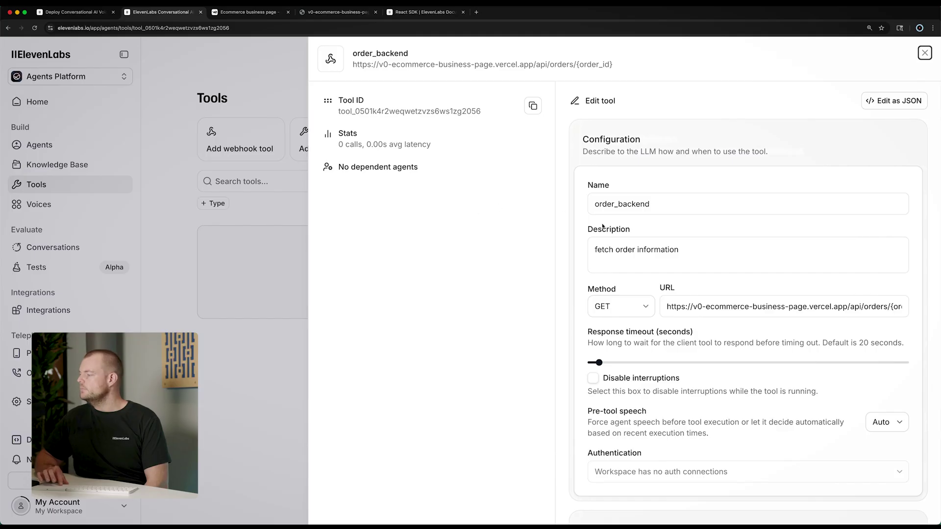
Step: Review order_backend's configuration in JSON and form views, then close its details panel
scroll(603, 227, down, 10)
scroll(604, 226, up, 10)
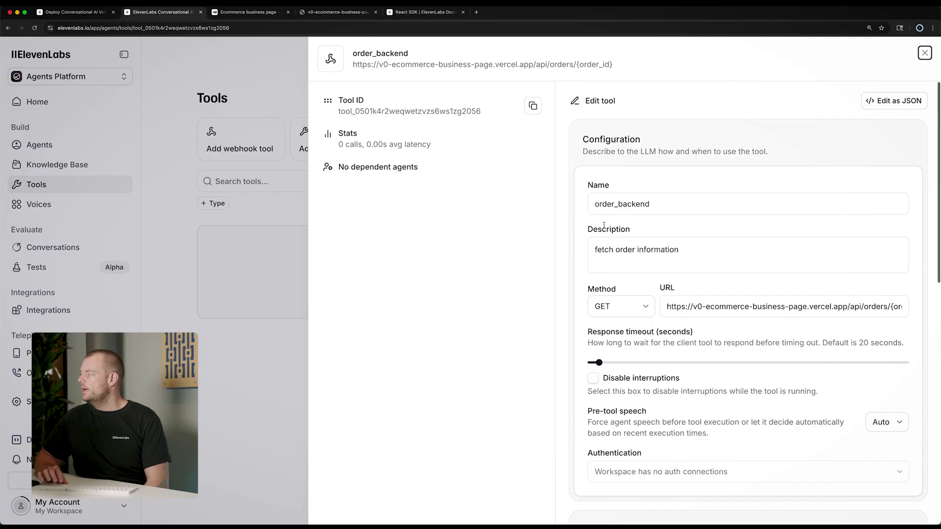
click(897, 107)
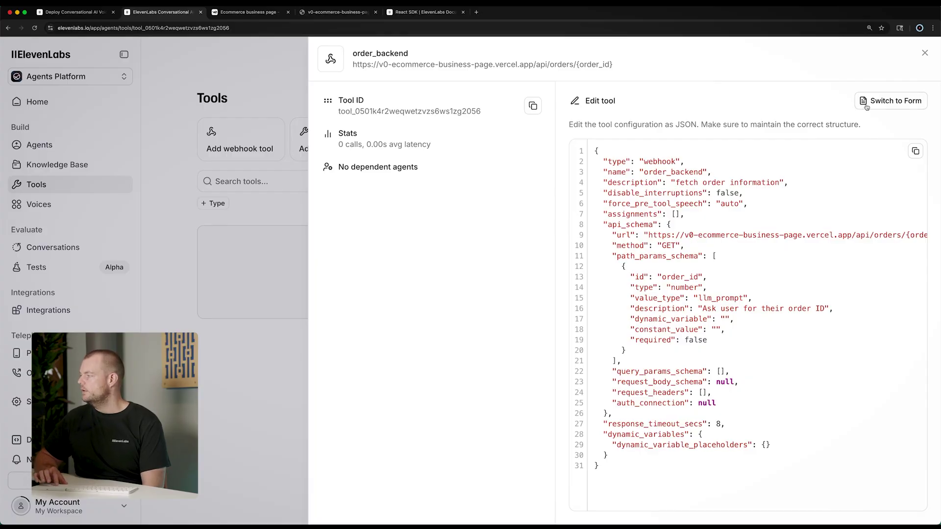
click(891, 102)
scroll(779, 177, down, 10)
scroll(779, 178, up, 10)
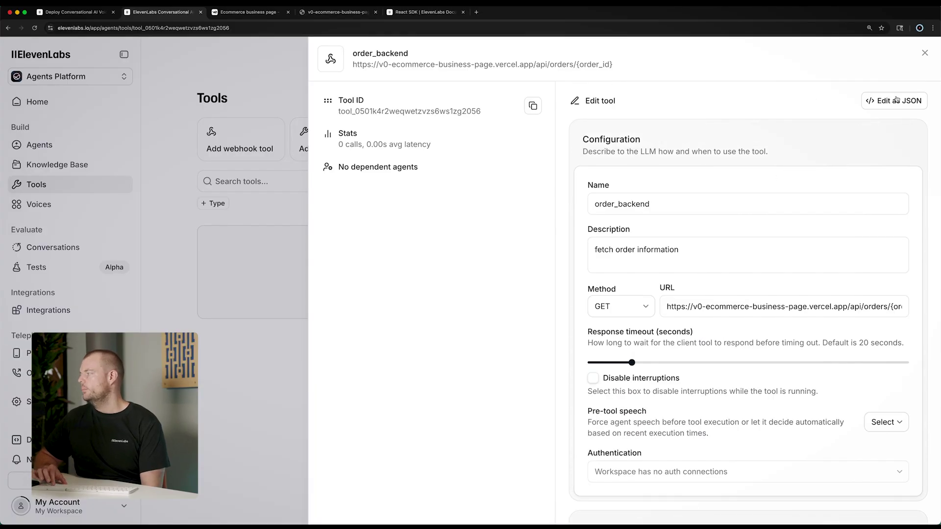
click(873, 104)
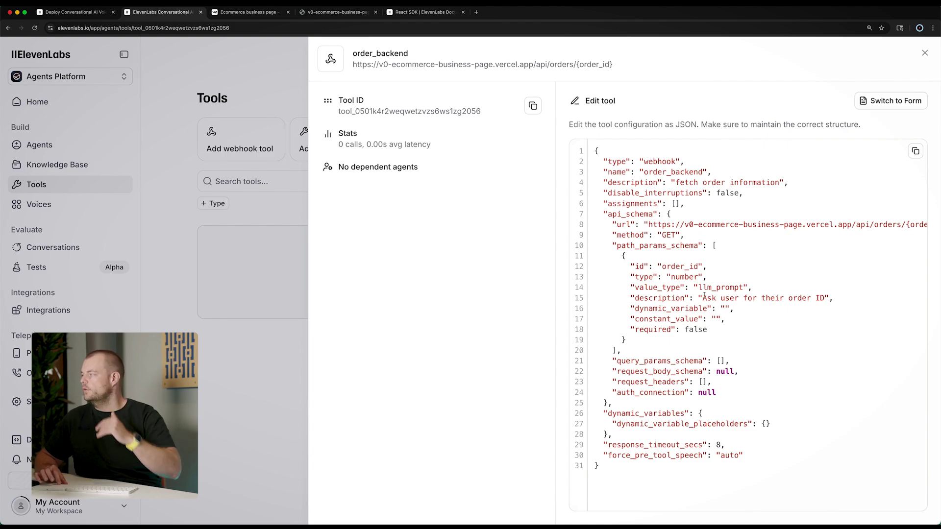
click(887, 99)
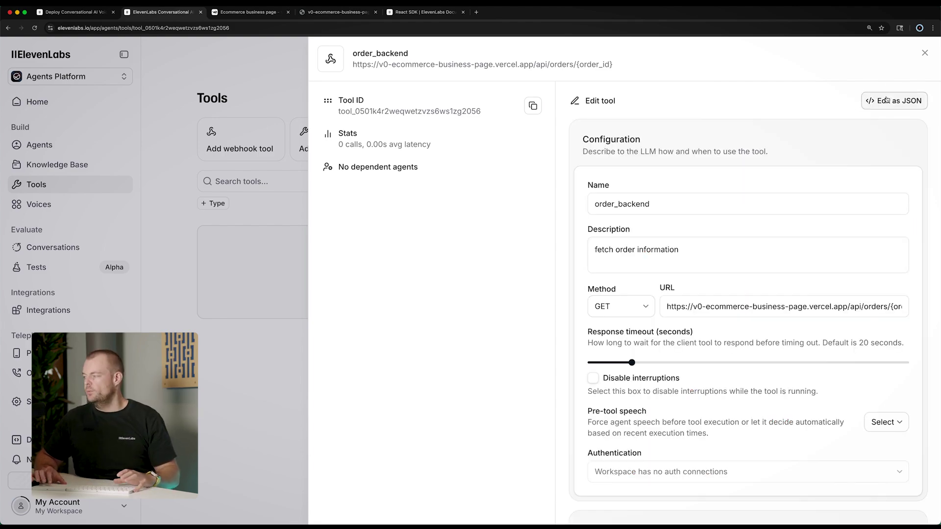
scroll(731, 211, down, 10)
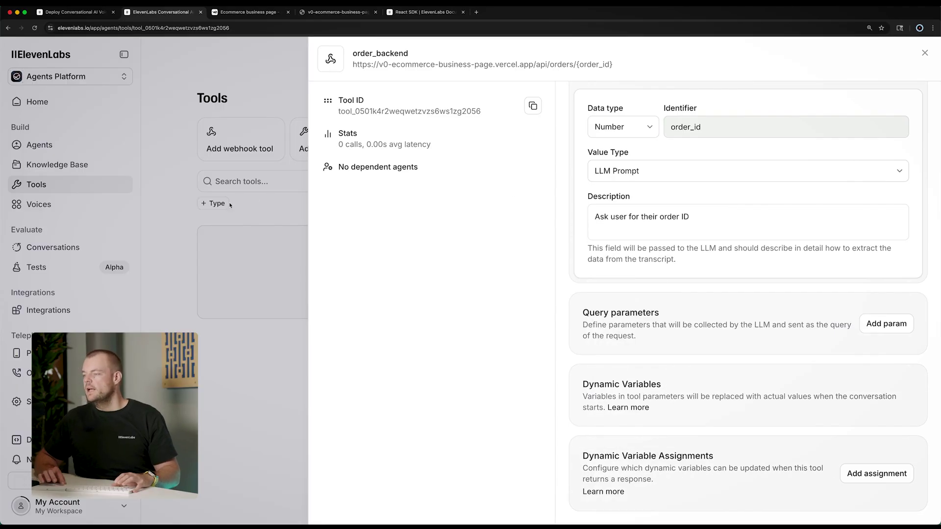
click(167, 233)
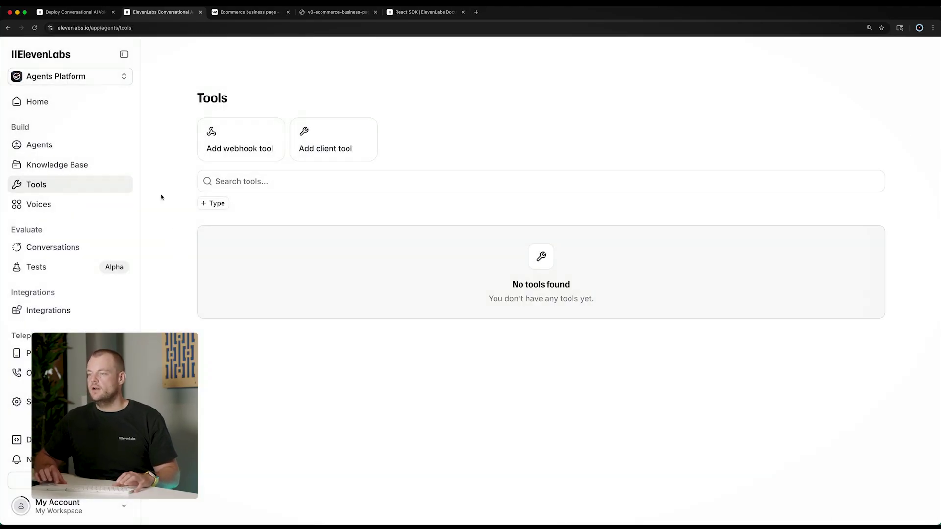
Step: Open the Store Assistant agent and start adding a custom tool
click(77, 146)
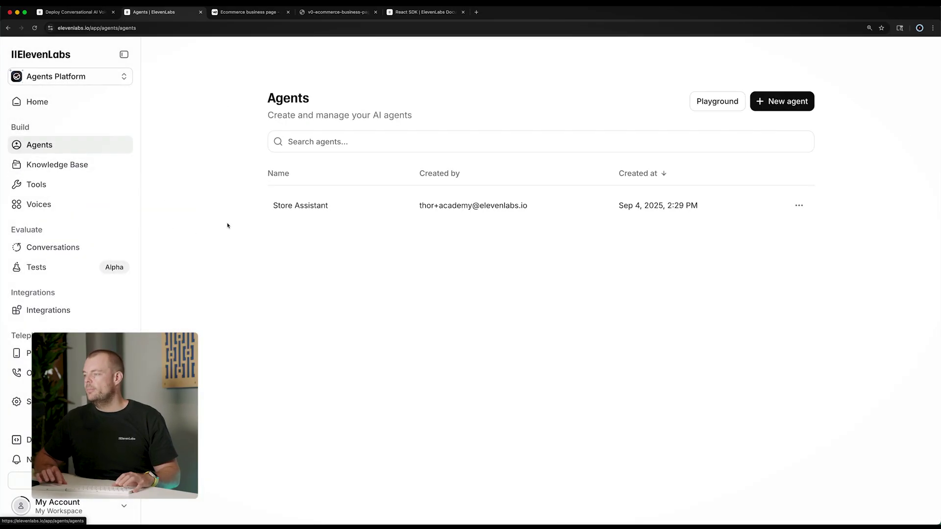
click(313, 208)
scroll(294, 287, down, 20)
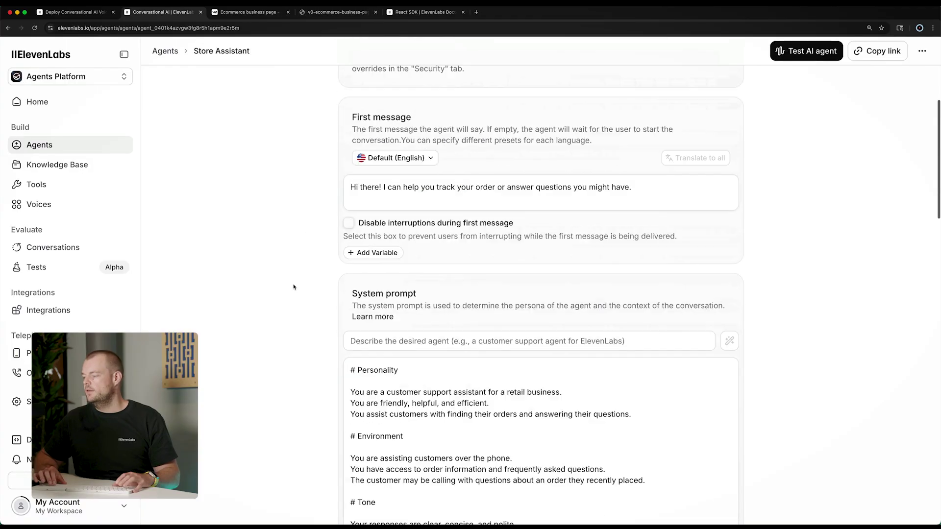
scroll(294, 287, down, 15)
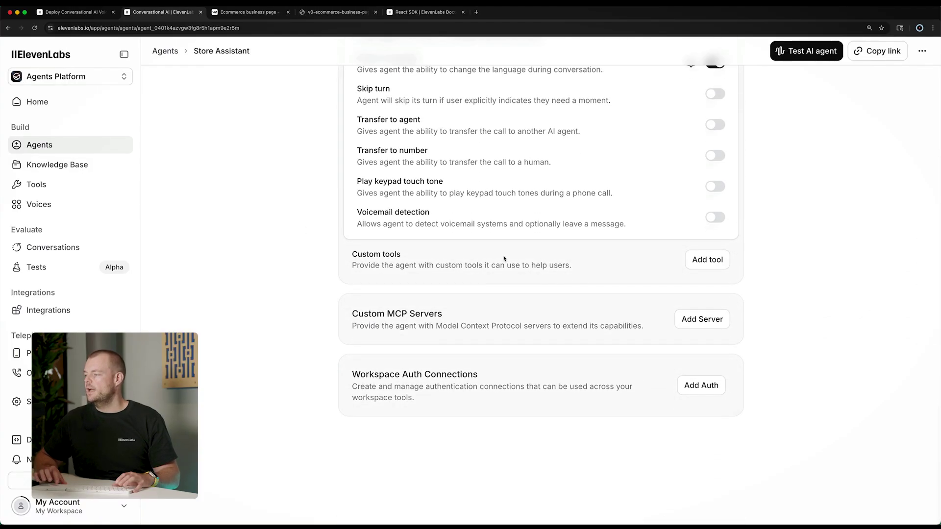
click(702, 269)
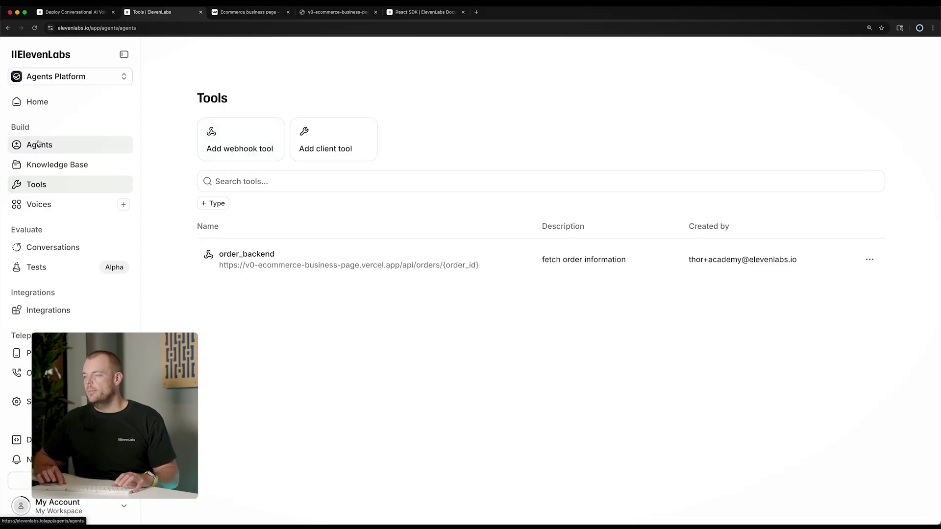
Step: Reopen Store Assistant, attach the order_backend tool under Custom tools, and save the agent
click(63, 146)
click(308, 208)
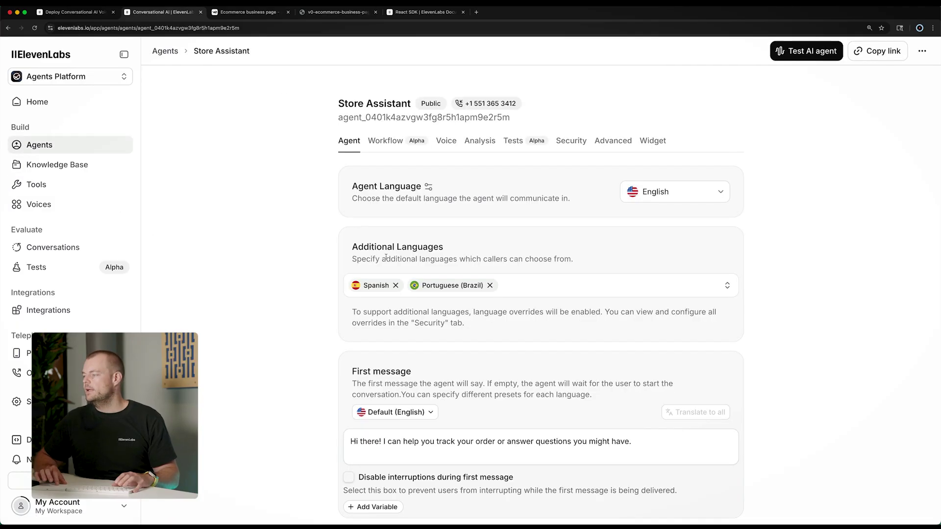
scroll(327, 341, down, 10)
scroll(328, 343, down, 5)
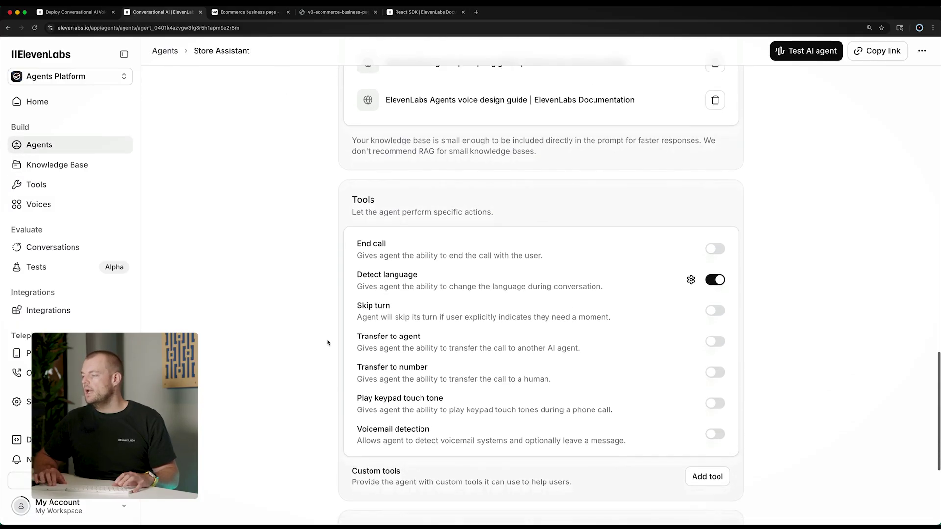
scroll(337, 292, down, 2)
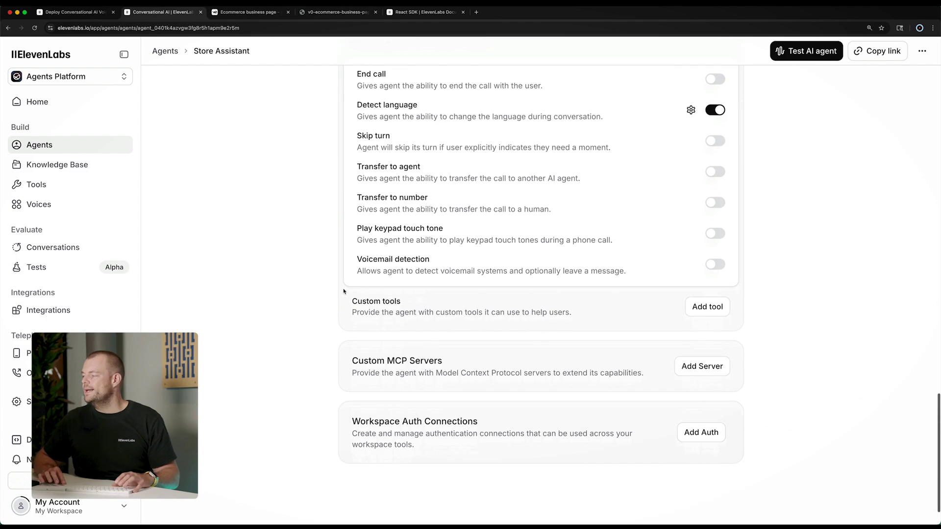
click(690, 308)
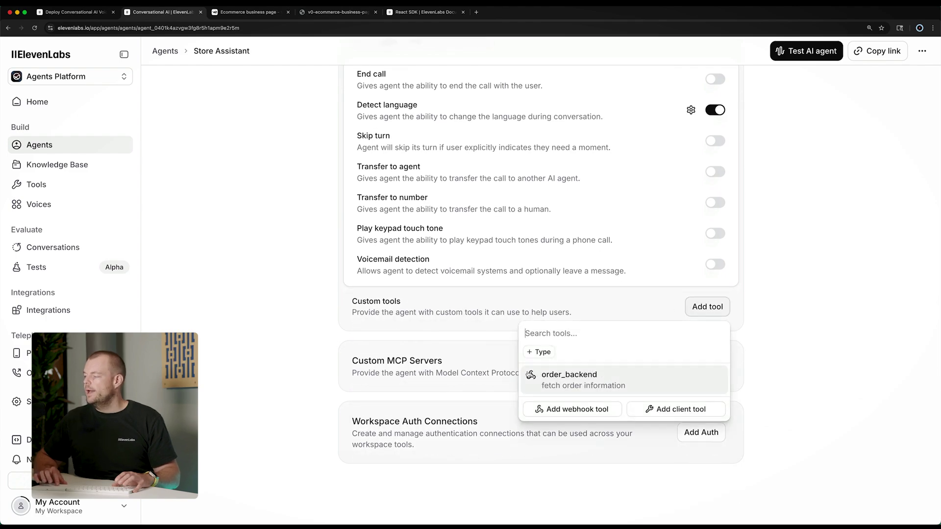
click(561, 376)
scroll(613, 414, down, 2)
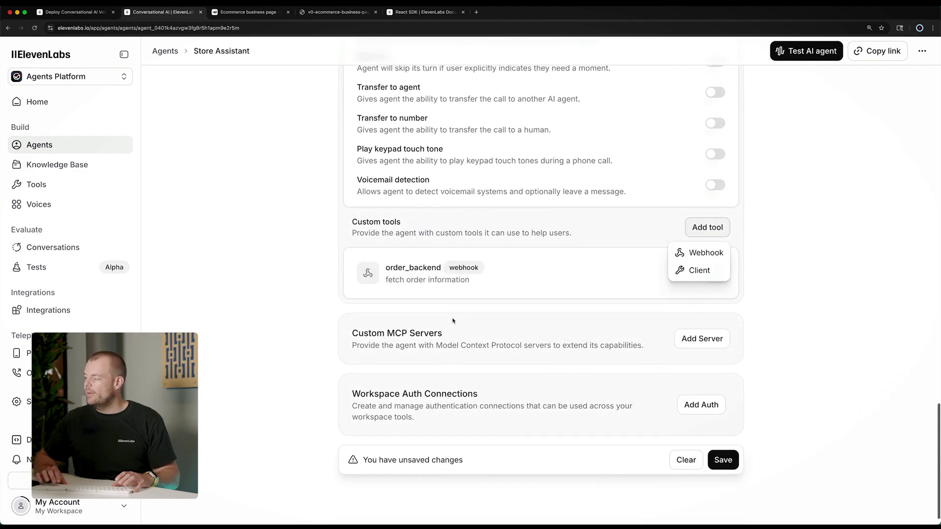
click(724, 443)
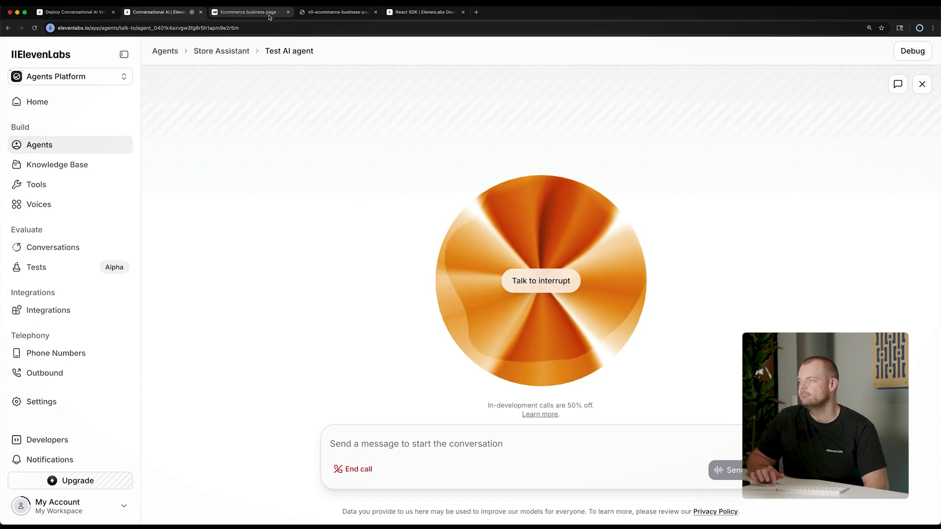
Step: In the order JSON, read order 1's orderNumber and tracking number TRK123456789
click(319, 15)
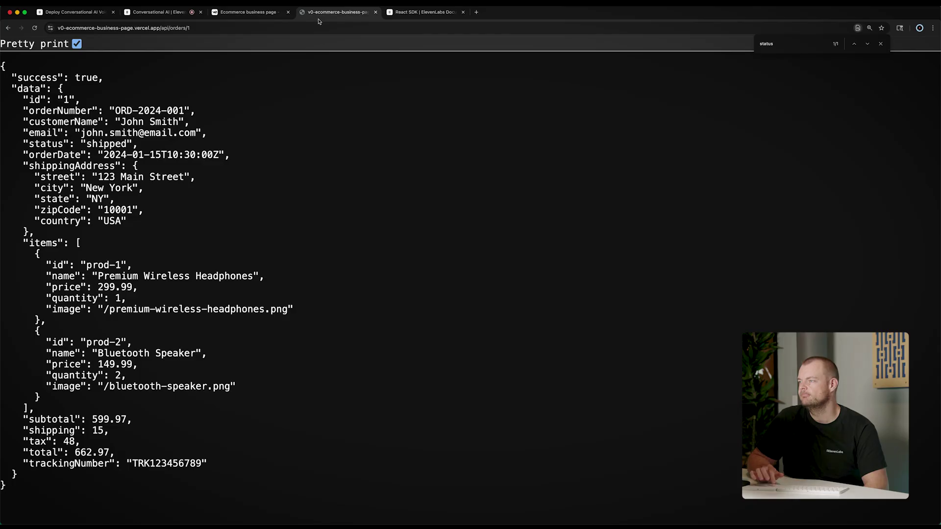
triple_click(144, 110)
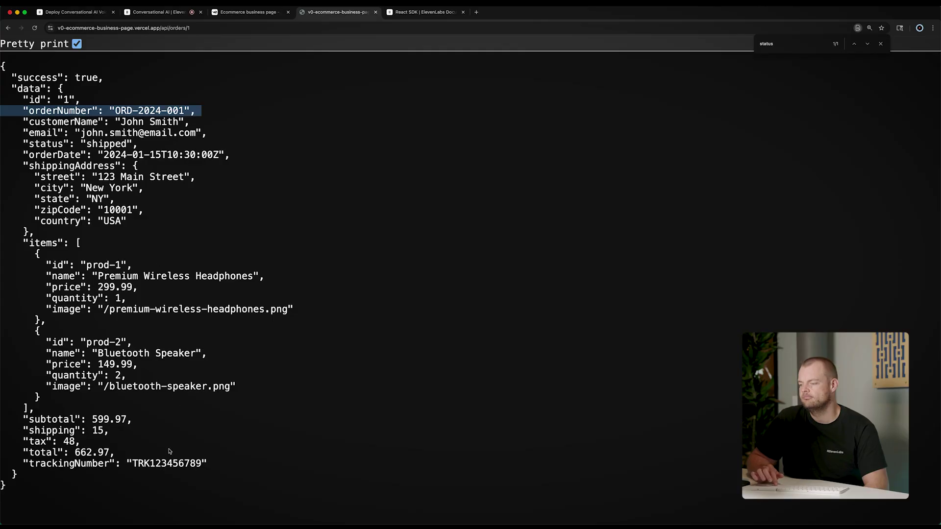
double_click(165, 463)
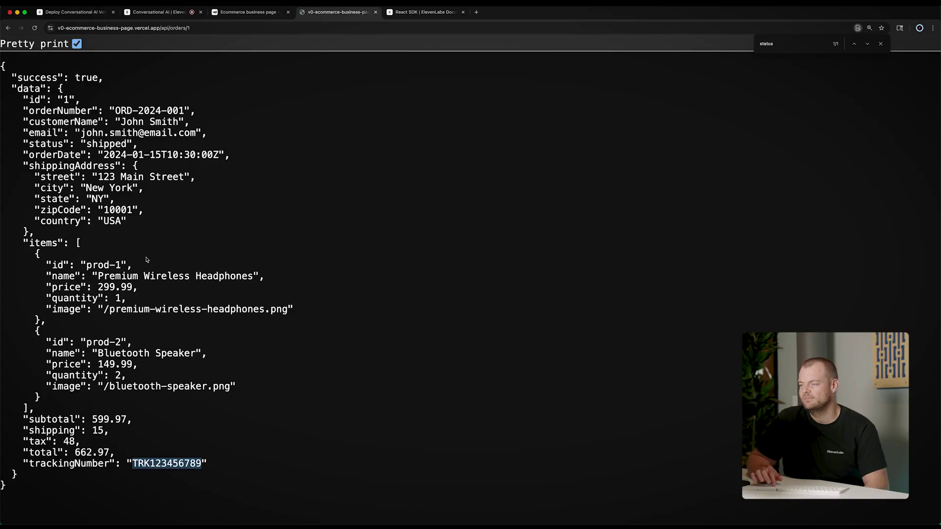
Step: Check the ordered items, Premium Wireless Headphones and Bluetooth Speaker, then return to the call
triple_click(127, 283)
triple_click(124, 274)
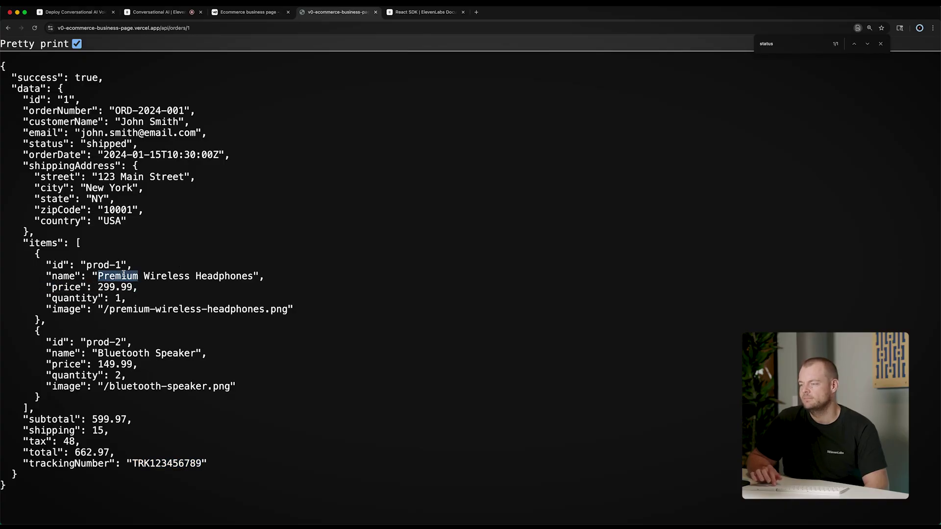
click(133, 362)
triple_click(139, 351)
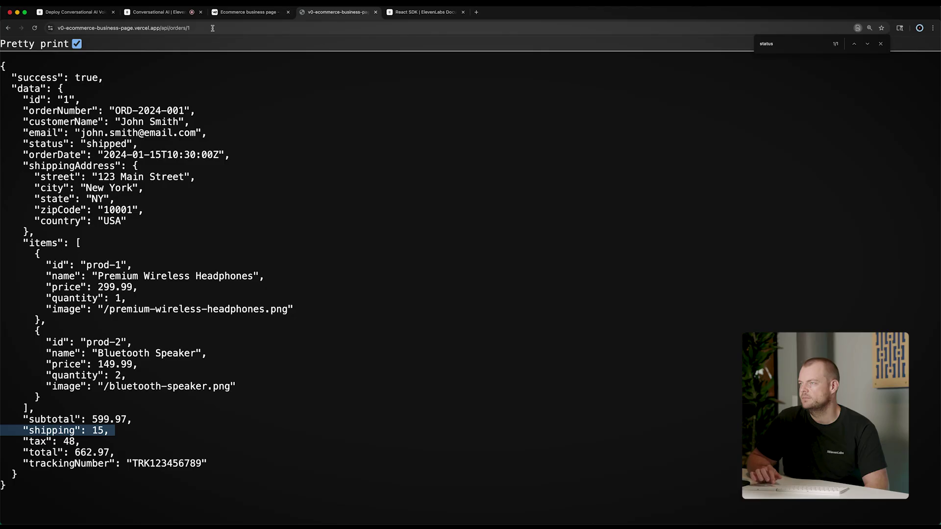
click(182, 12)
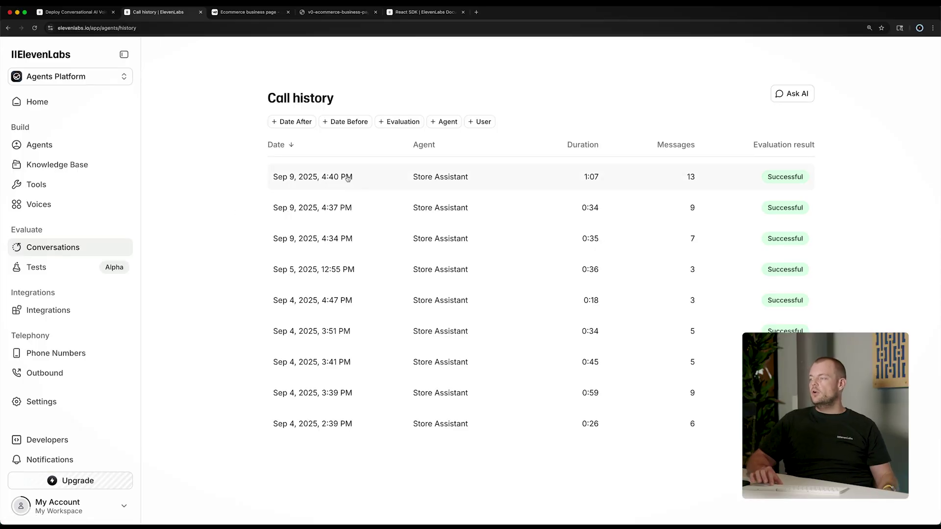
Step: Open the latest Store Assistant call and highlight its summary and tracking number TRK123456789
click(347, 178)
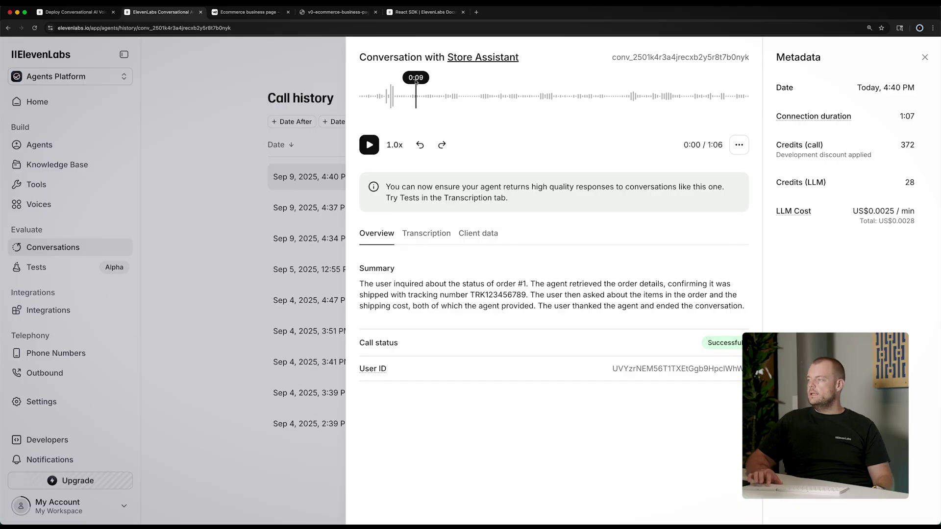
triple_click(374, 284)
click(424, 283)
triple_click(425, 283)
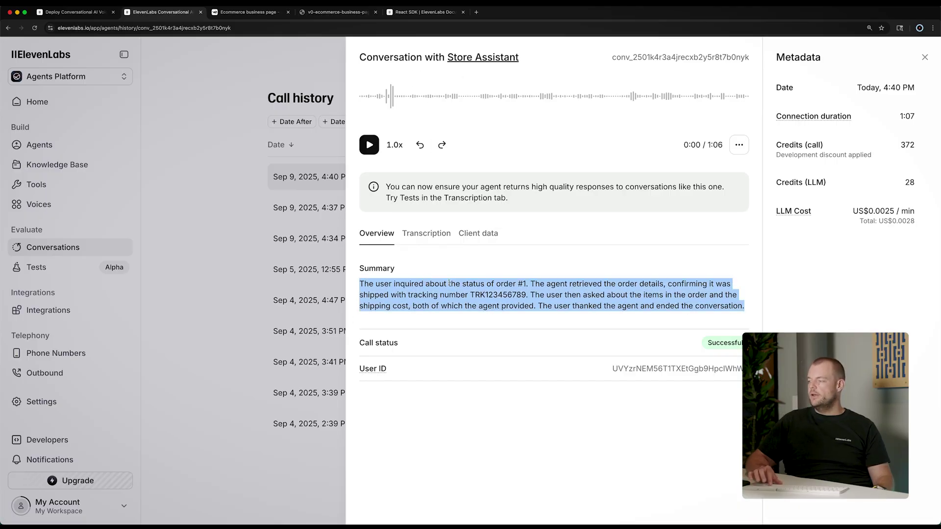
double_click(458, 284)
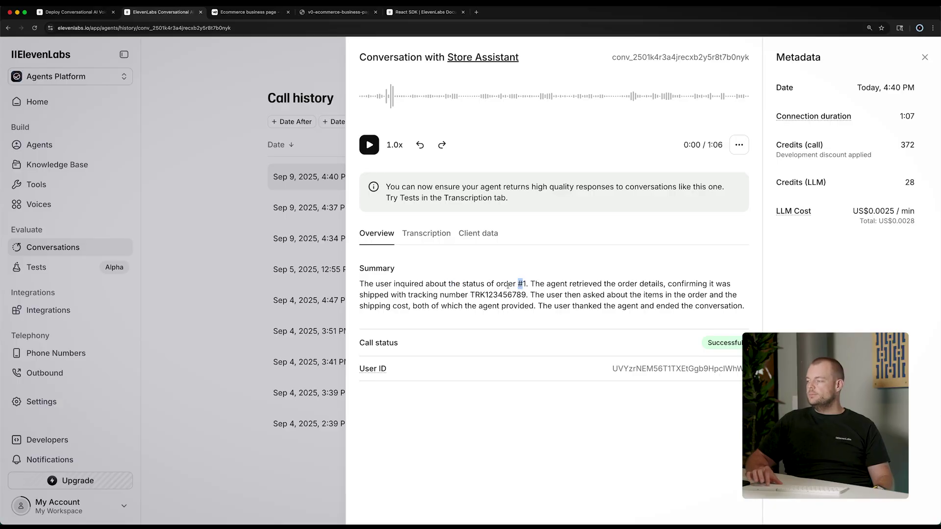
double_click(493, 293)
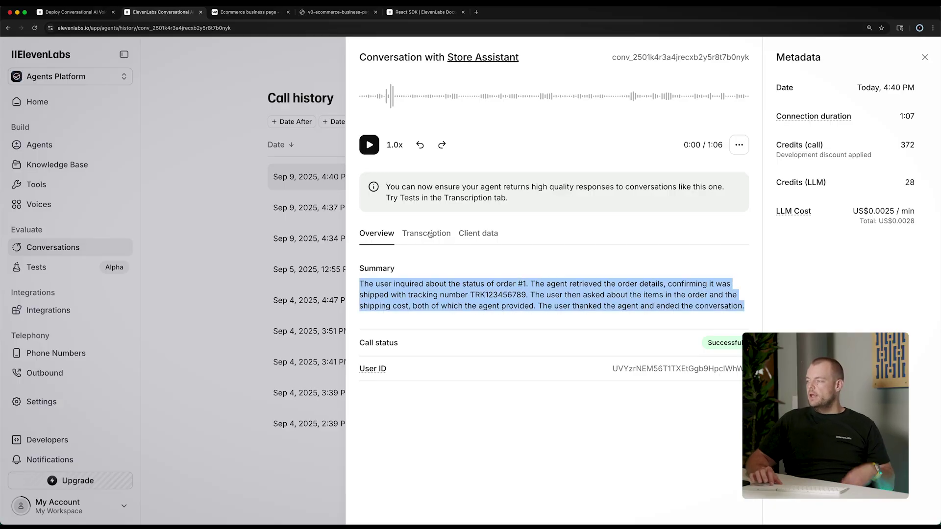
Step: Show the full conversation transcript on the Transcription tab
click(421, 240)
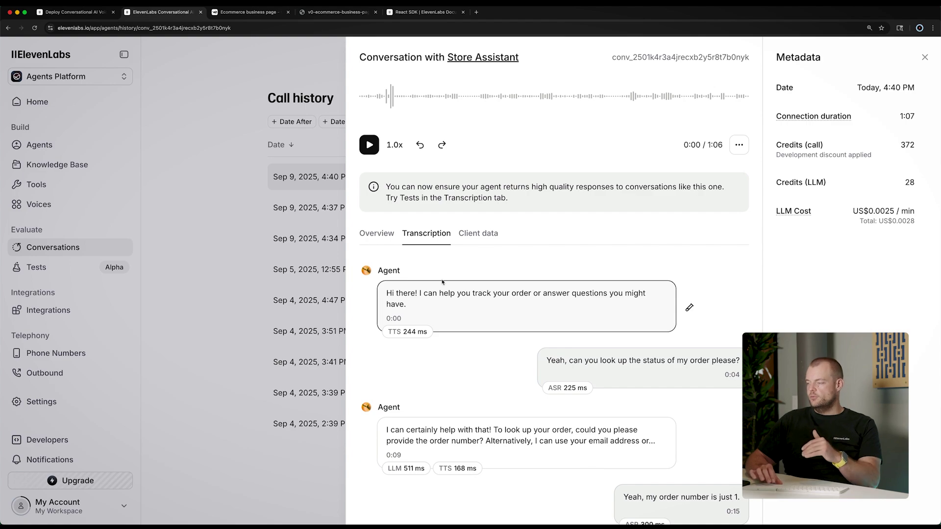
scroll(443, 283, down, 3)
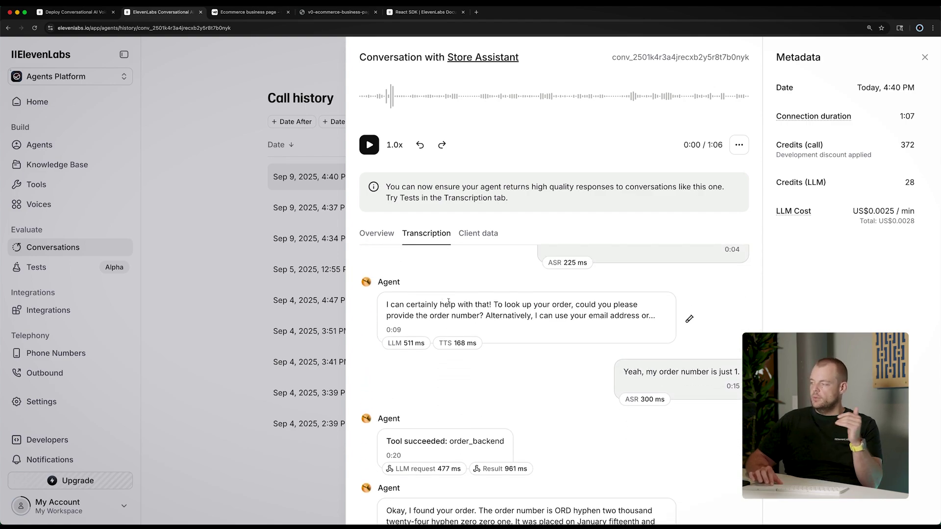
scroll(602, 381, down, 1)
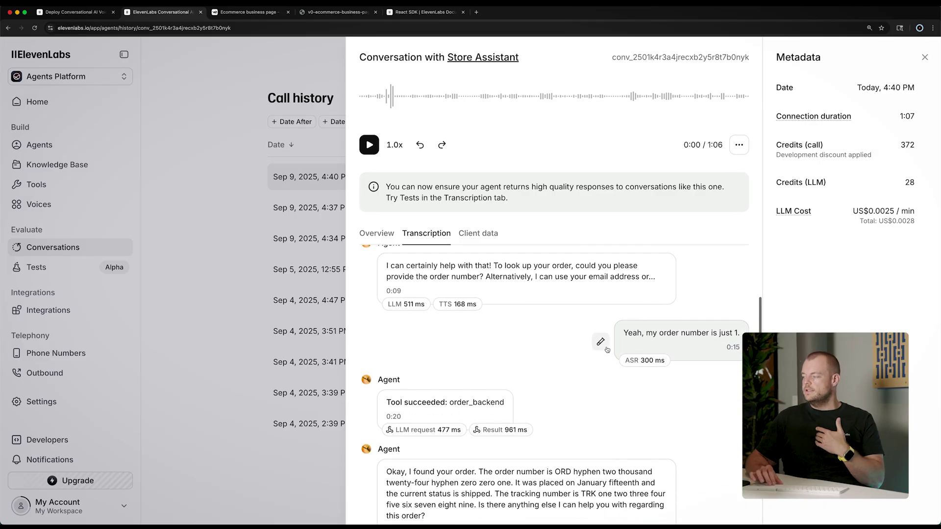
scroll(607, 350, down, 2)
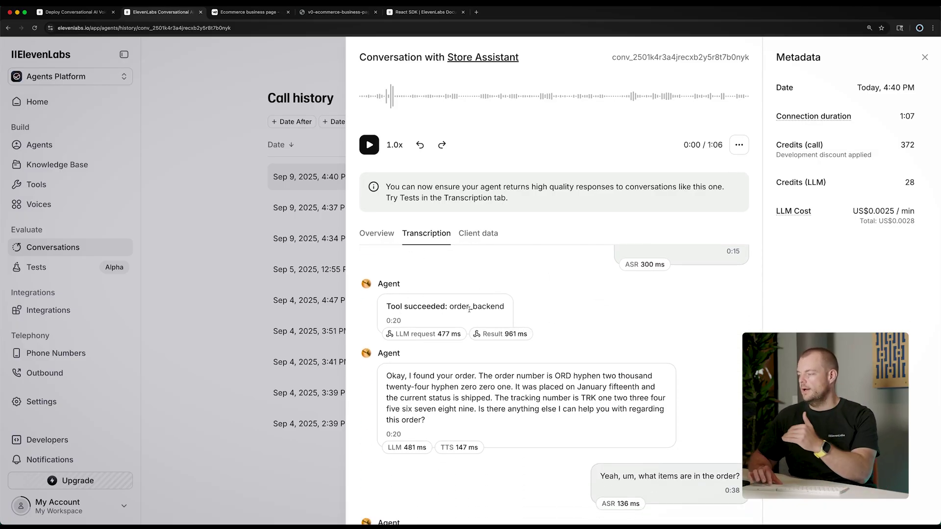
Step: Expand the order_backend webhook call and its LLM-extracted parameters, highlighting the order_id
double_click(479, 309)
click(501, 335)
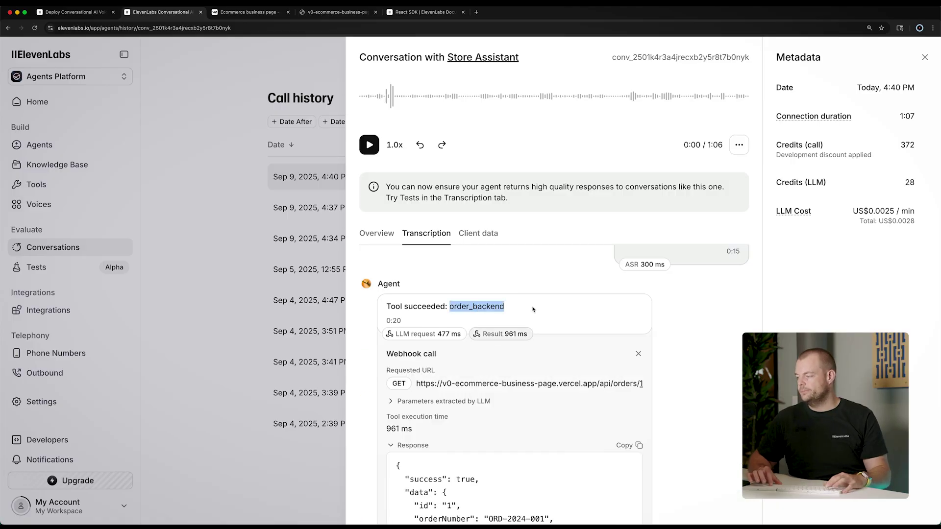
scroll(437, 330, down, 1)
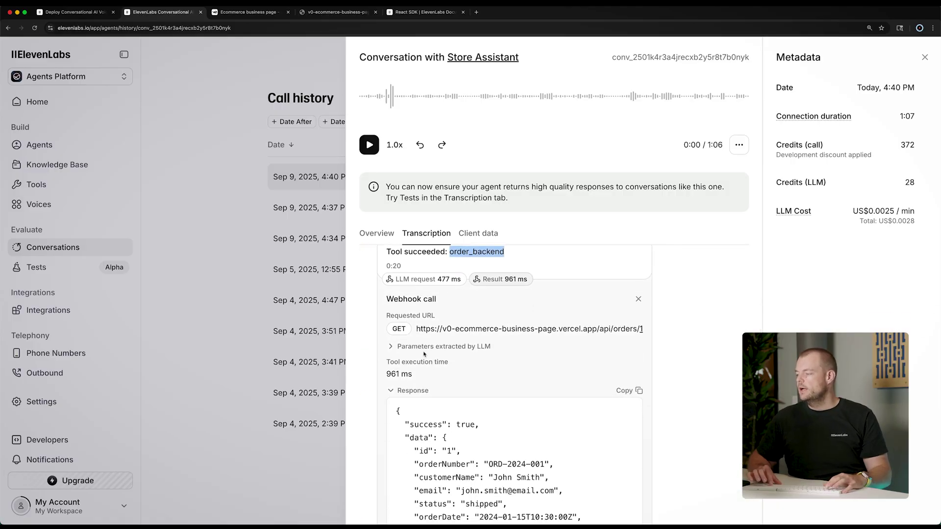
click(422, 347)
scroll(411, 363, down, 1)
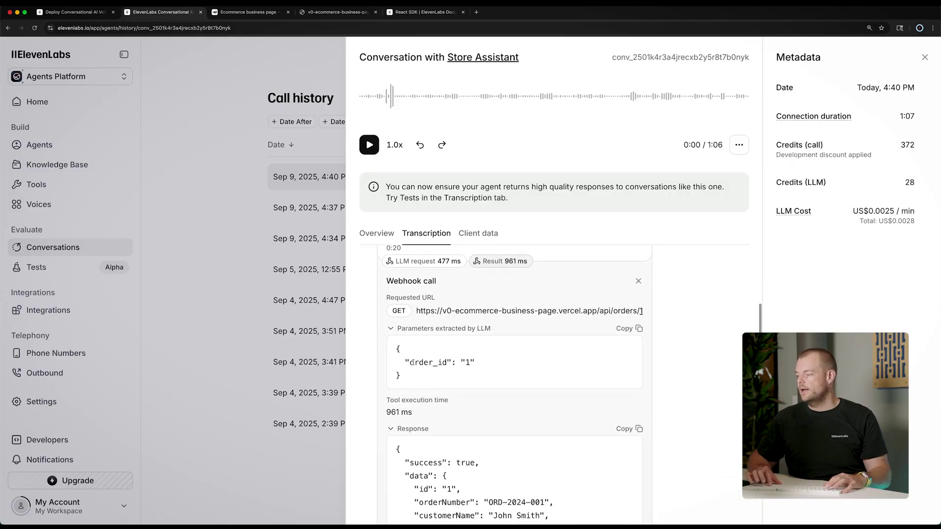
triple_click(412, 363)
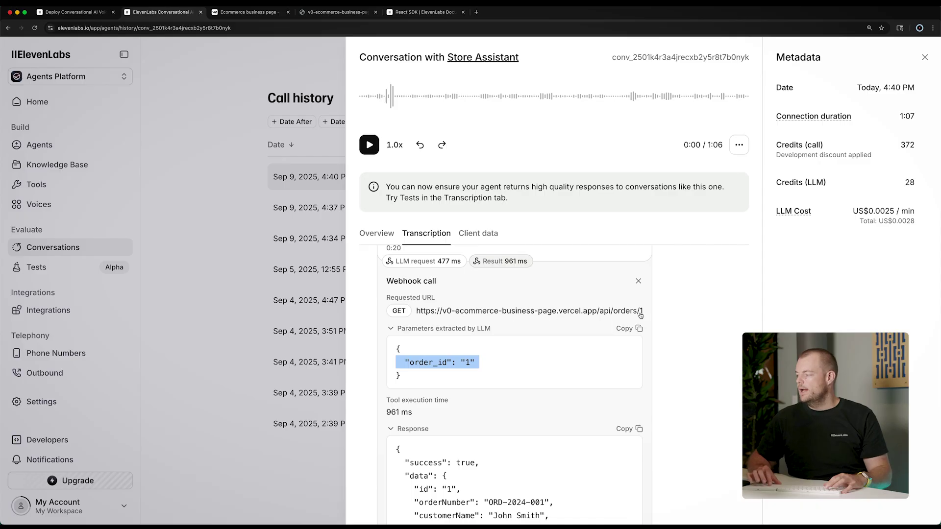
double_click(624, 311)
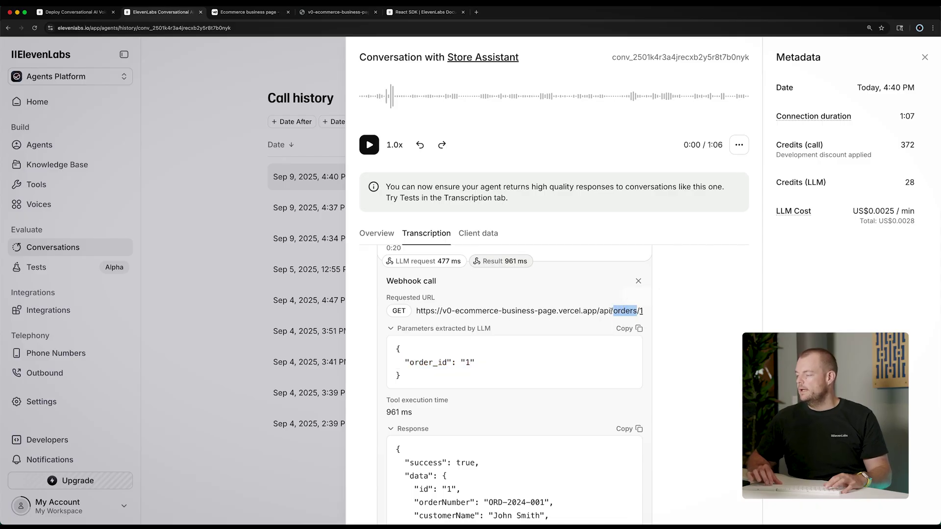
Step: Highlight the order_backend tool's 961 ms execution time
scroll(611, 311, down, 2)
scroll(560, 307, down, 3)
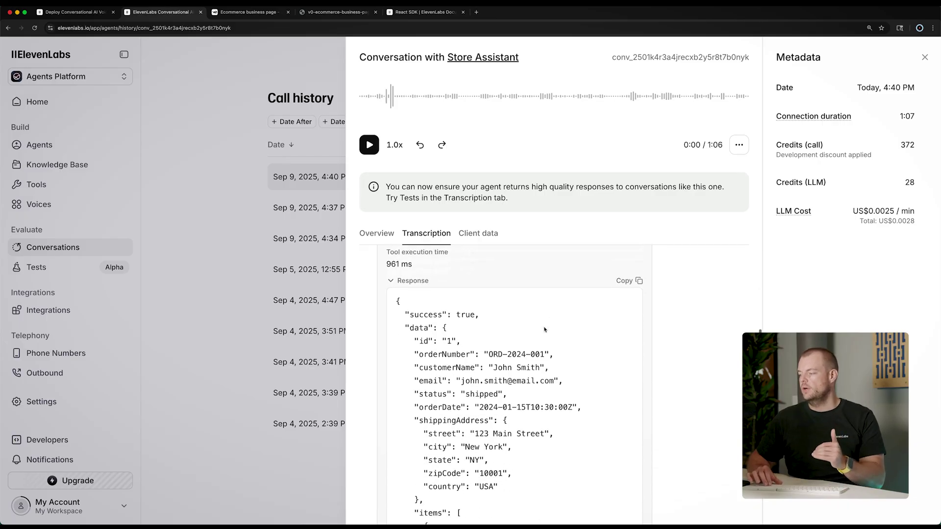
scroll(405, 274, up, 1)
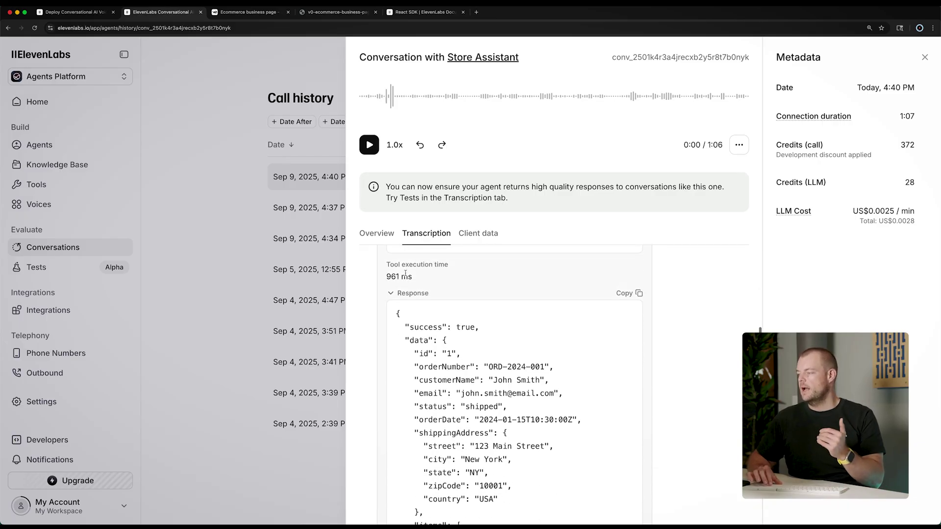
triple_click(399, 278)
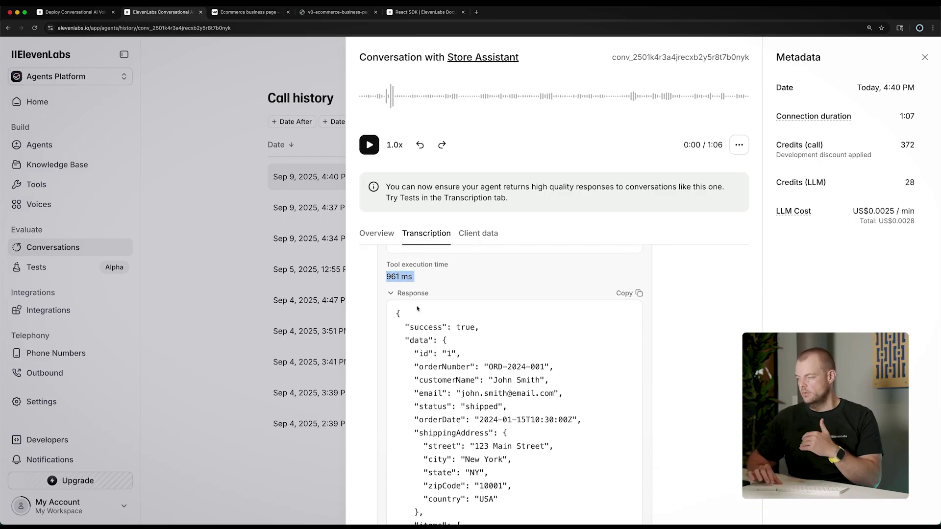
Step: Highlight the success and order data lines of the JSON response
scroll(417, 308, down, 1)
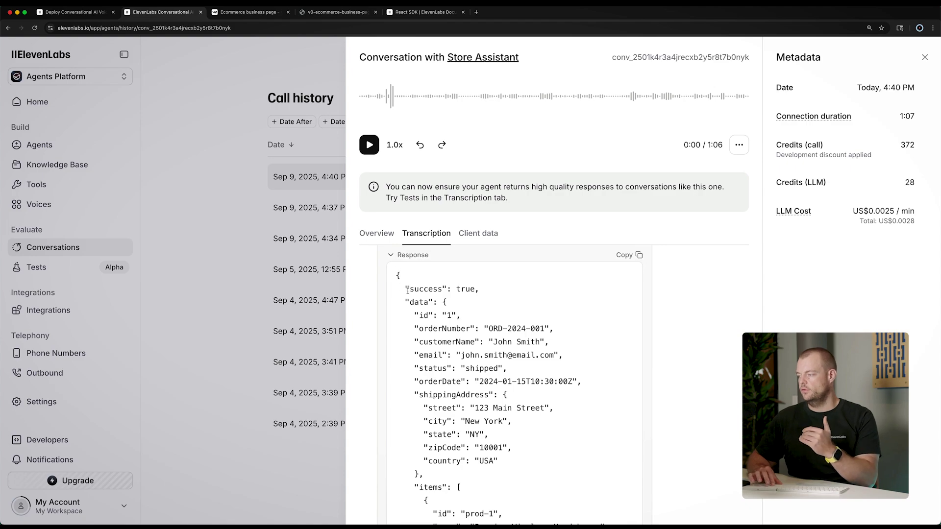
drag(407, 289, 447, 304)
click(447, 304)
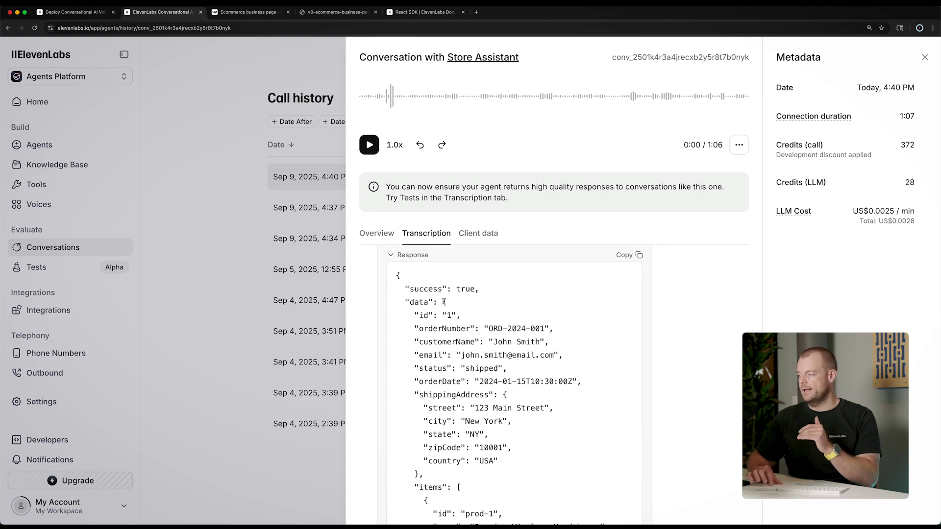
double_click(444, 302)
scroll(419, 283, down, 1)
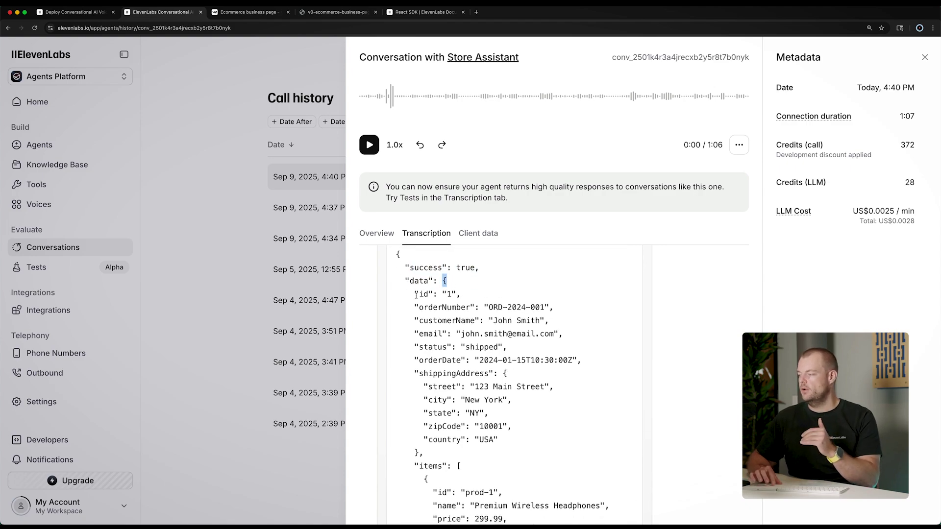
drag(416, 295, 563, 335)
scroll(449, 339, down, 5)
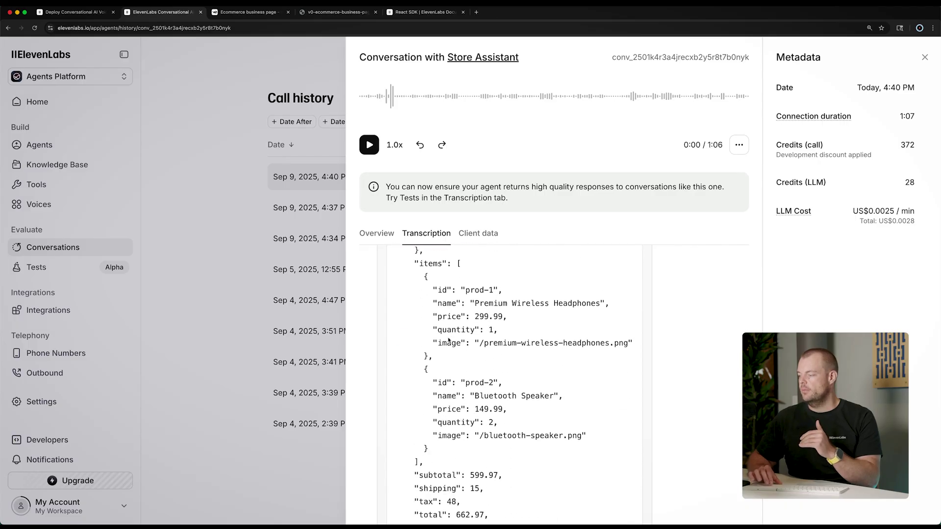
scroll(449, 339, down, 5)
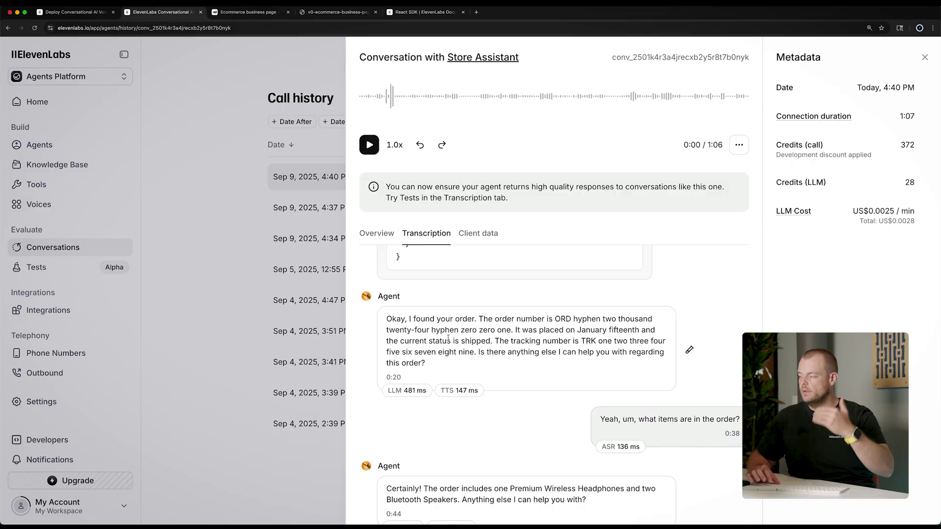
scroll(448, 332, down, 4)
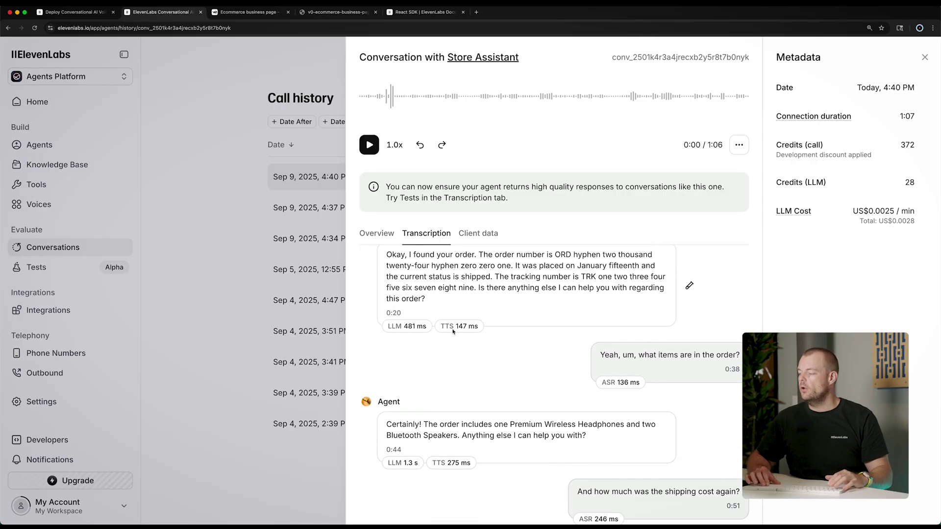
scroll(456, 324, up, 2)
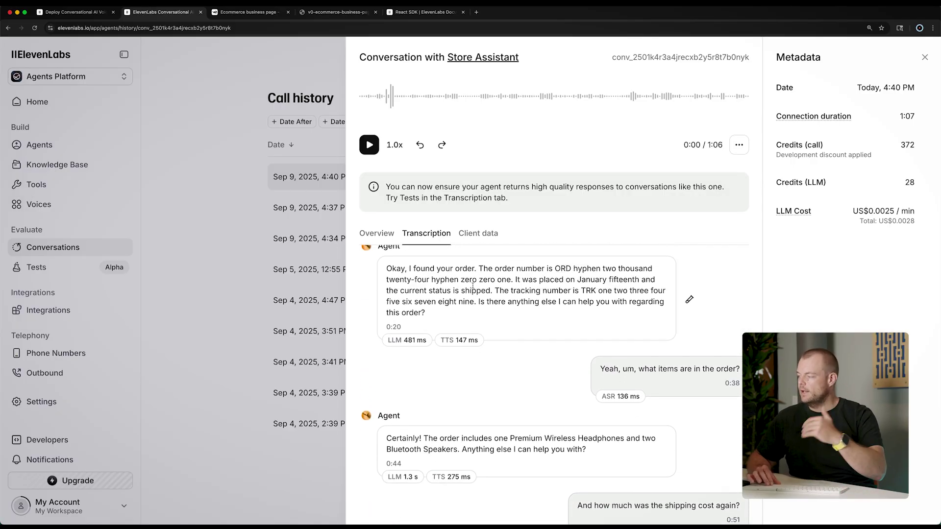
scroll(473, 286, down, 3)
scroll(473, 286, down, 7)
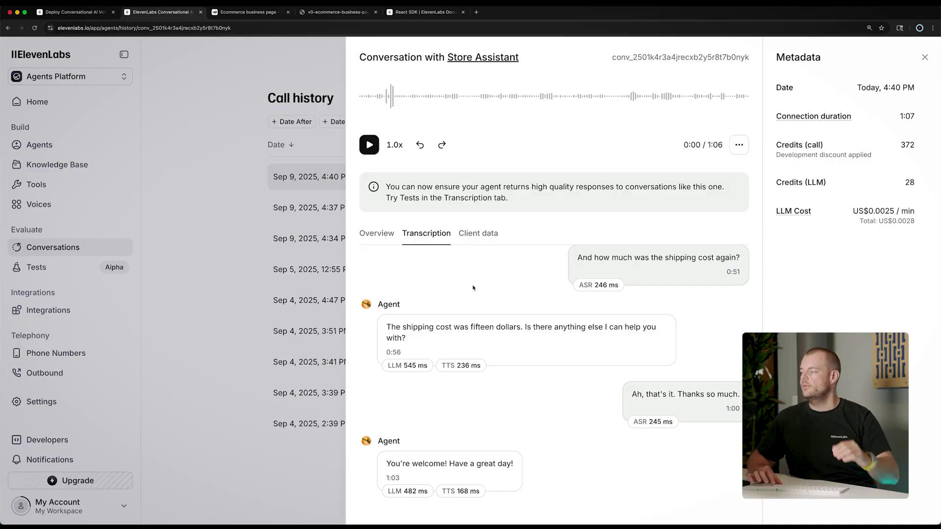
triple_click(479, 326)
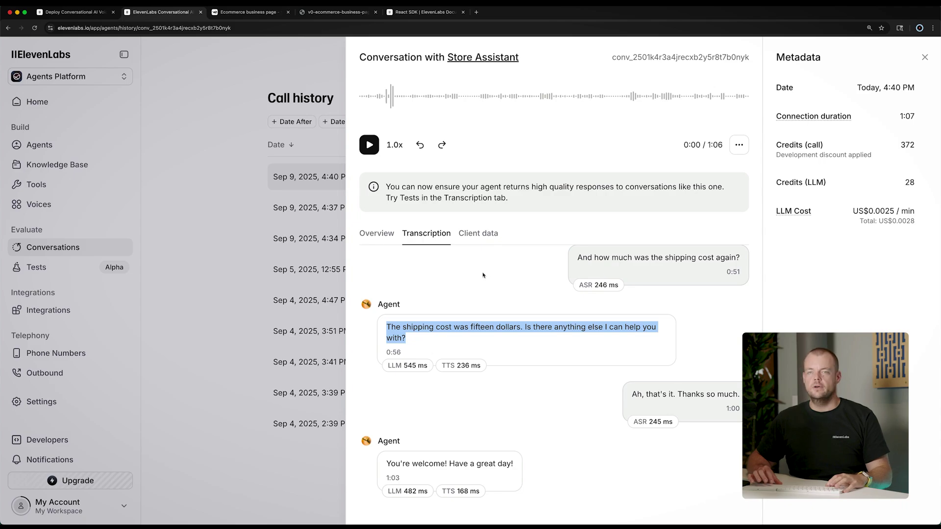